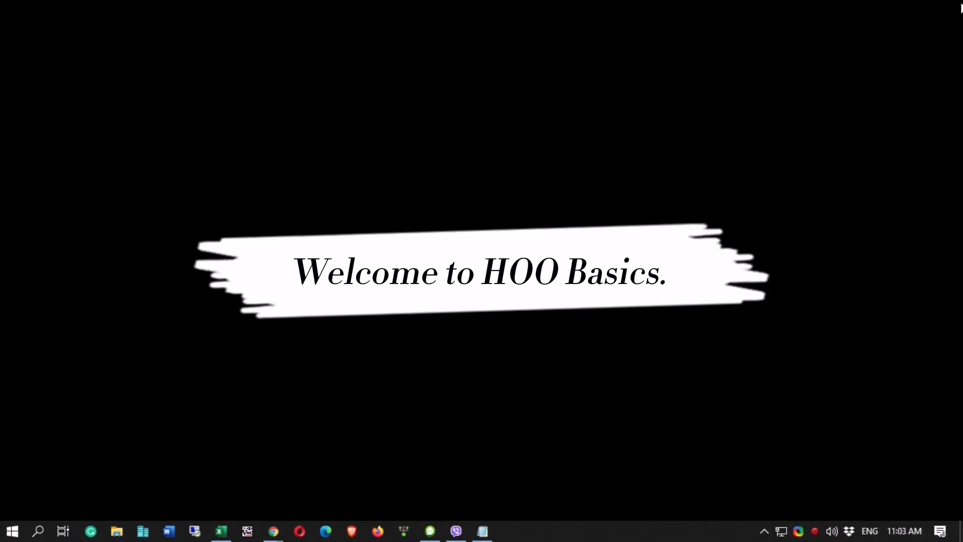
- Bring up the desktop context menu and dismiss it
right_click(523, 215)
key(Escape)
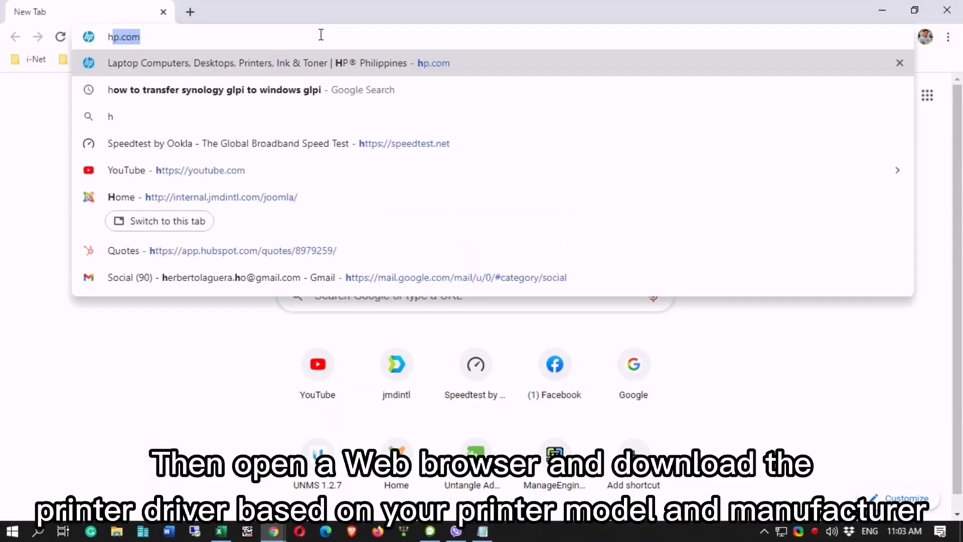
- Go to hp.com and open the HP Customer Support home page
text(p)
key(Return)
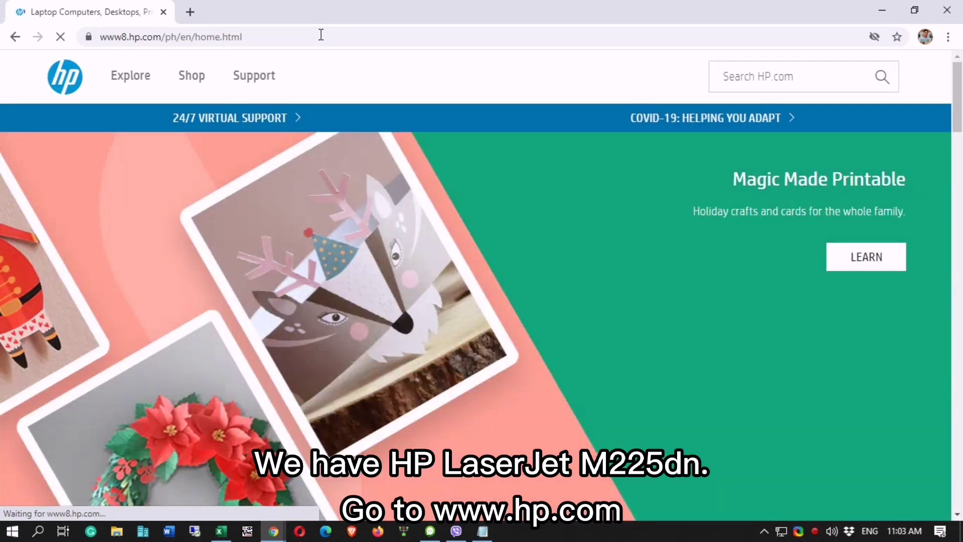
click(267, 81)
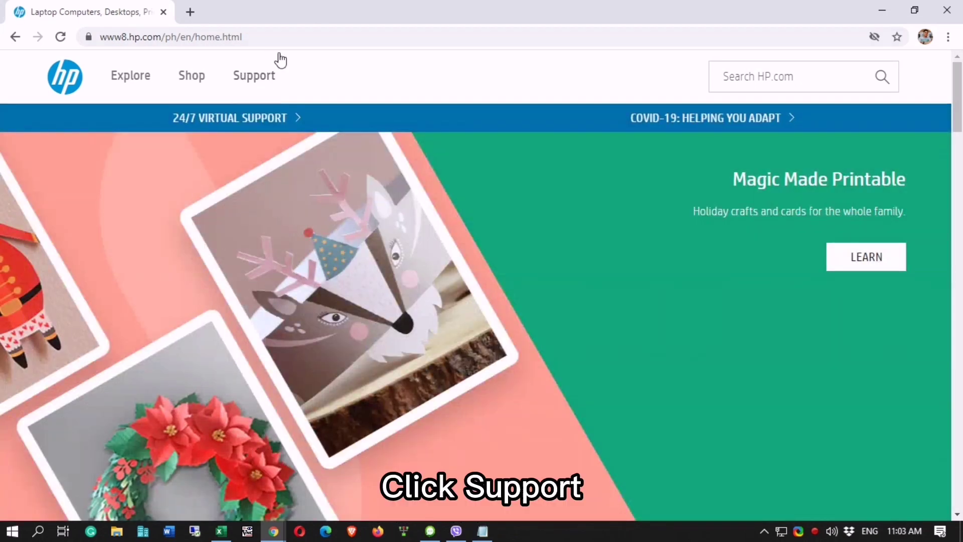
click(258, 93)
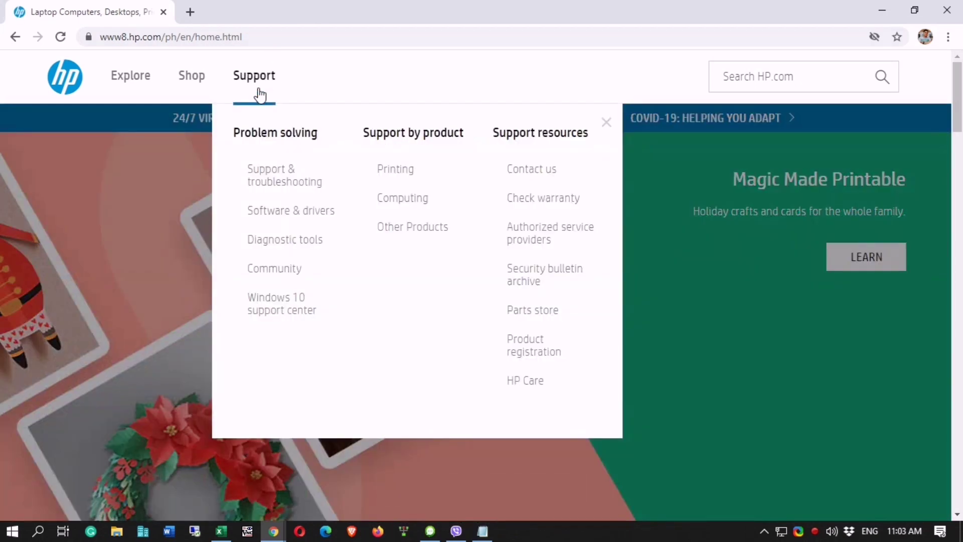
click(287, 174)
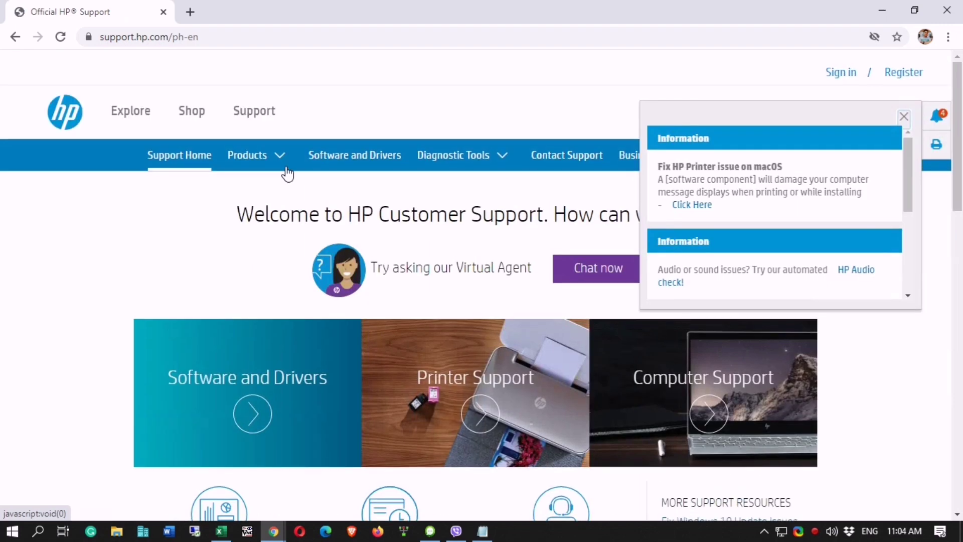
- Open the Software and Drivers downloads page, closing popups, and pick Printer
click(903, 120)
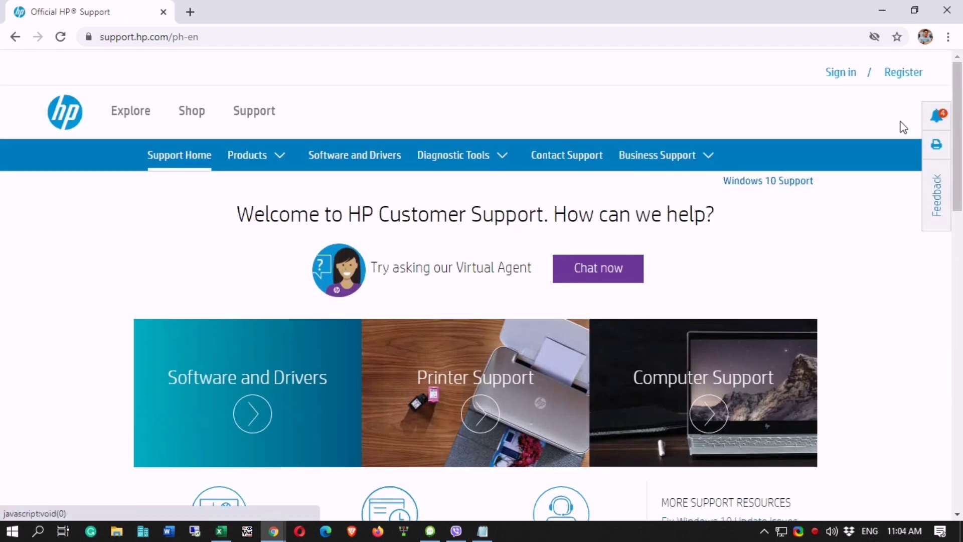
click(343, 161)
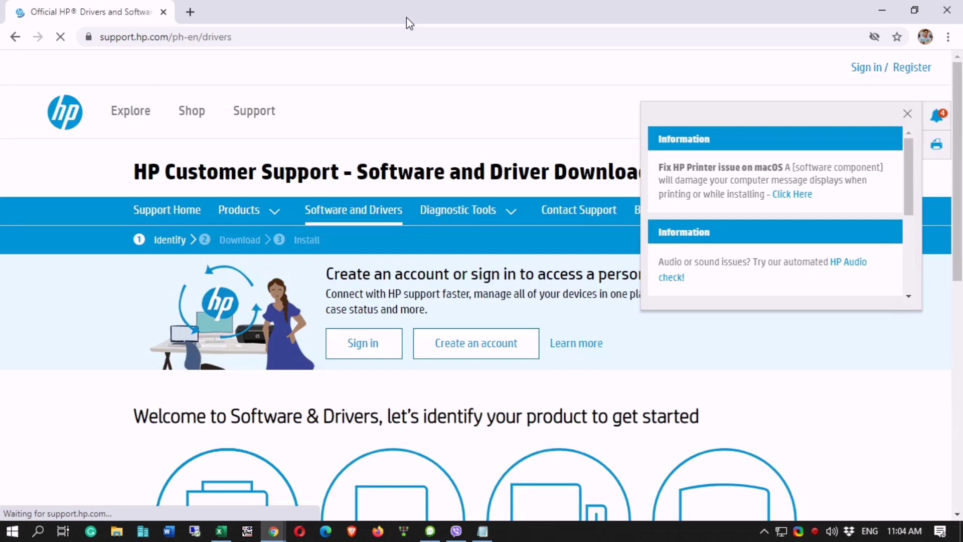
click(906, 115)
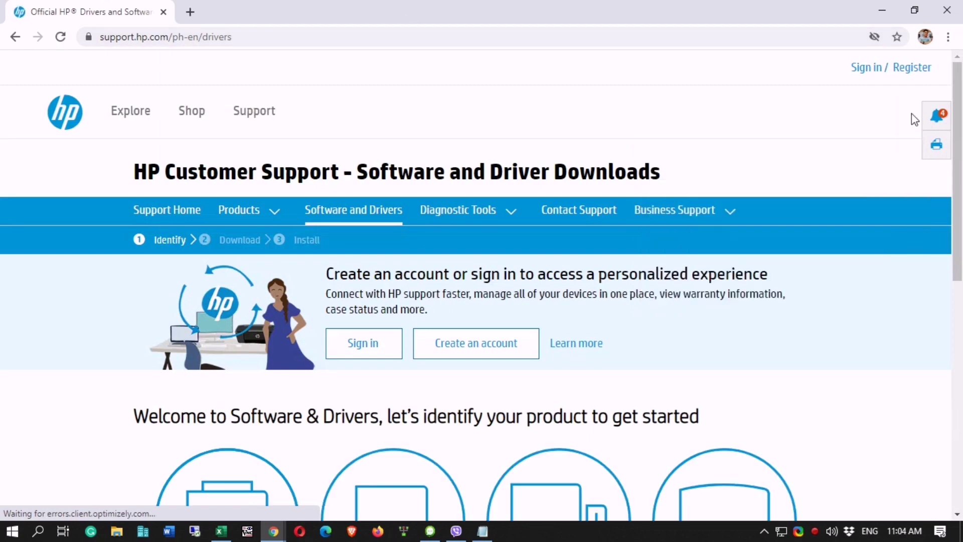
scroll(785, 301, down, 4)
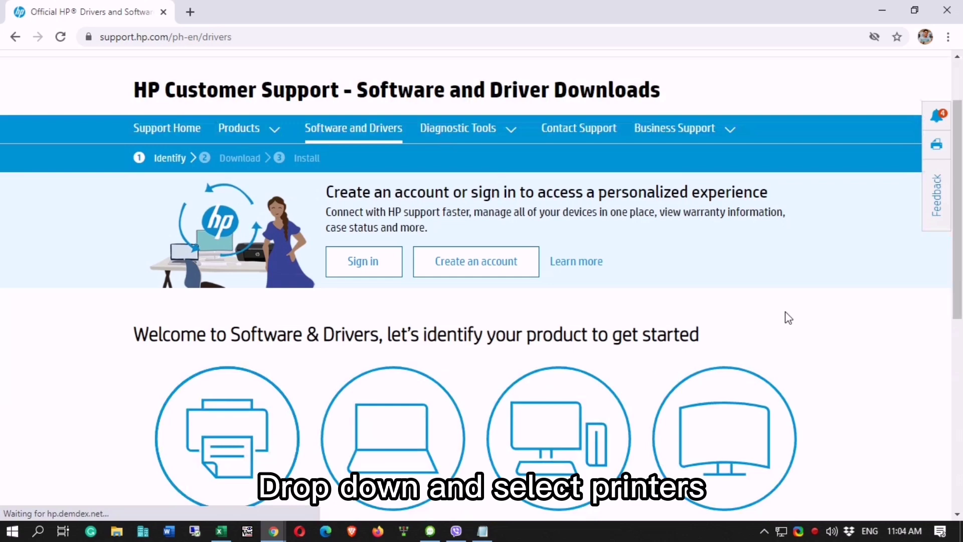
scroll(785, 311, down, 1)
click(254, 260)
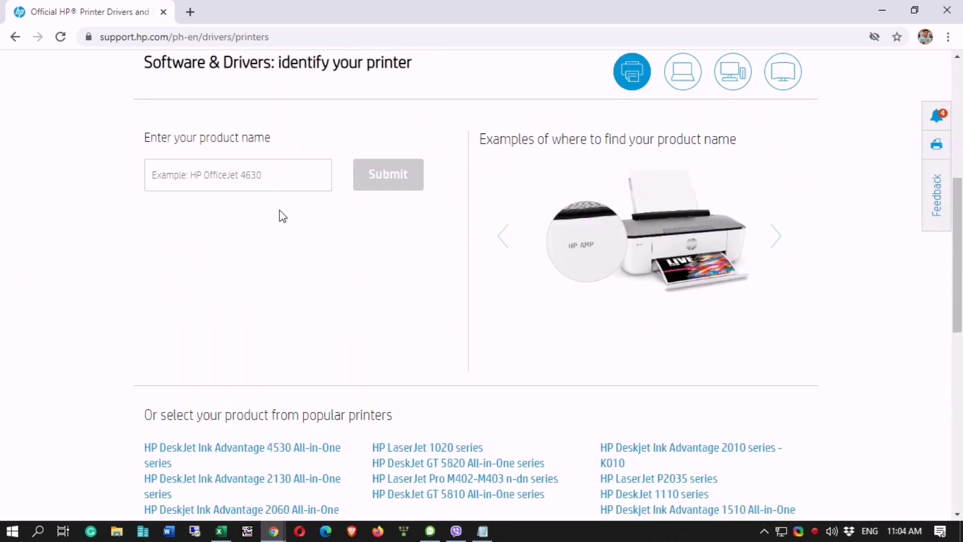
- Search for 'hplj m22' and open the HP LaserJet Pro MFP M225 series page
click(290, 177)
click(291, 176)
text(h)
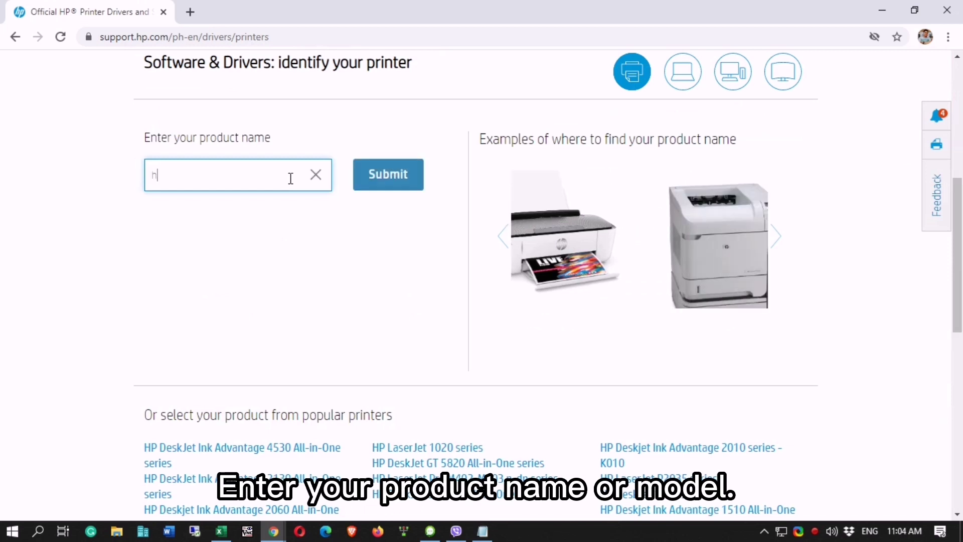
text(plj m225)
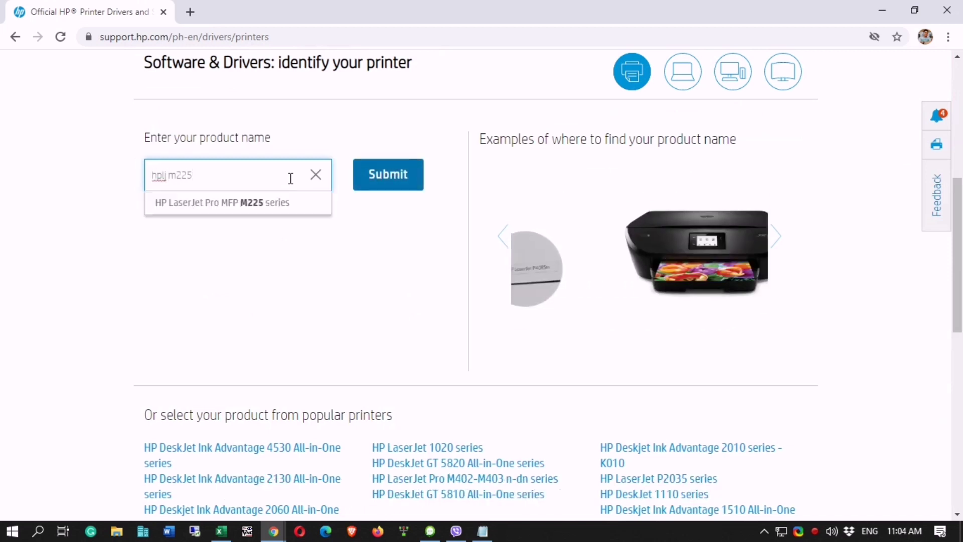
key(Return)
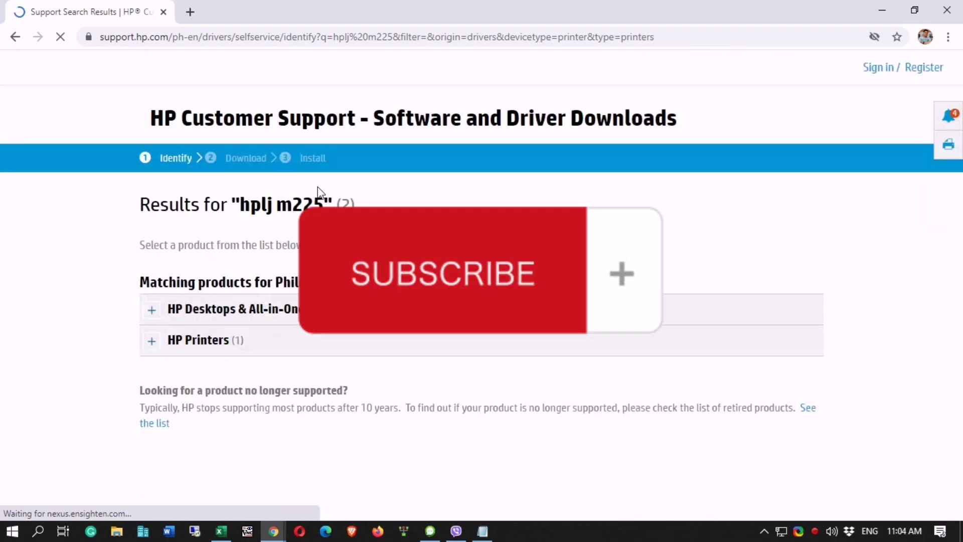
scroll(201, 351, down, 1)
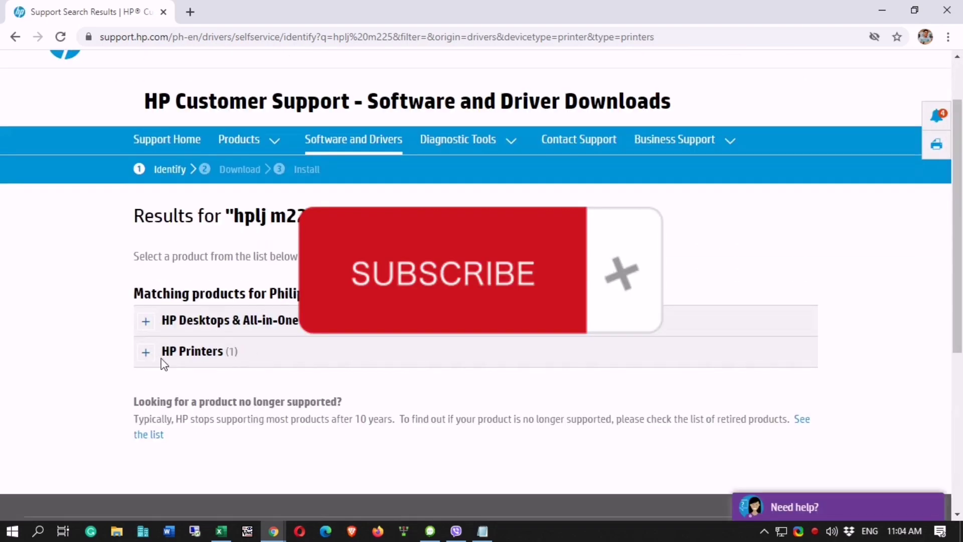
click(200, 354)
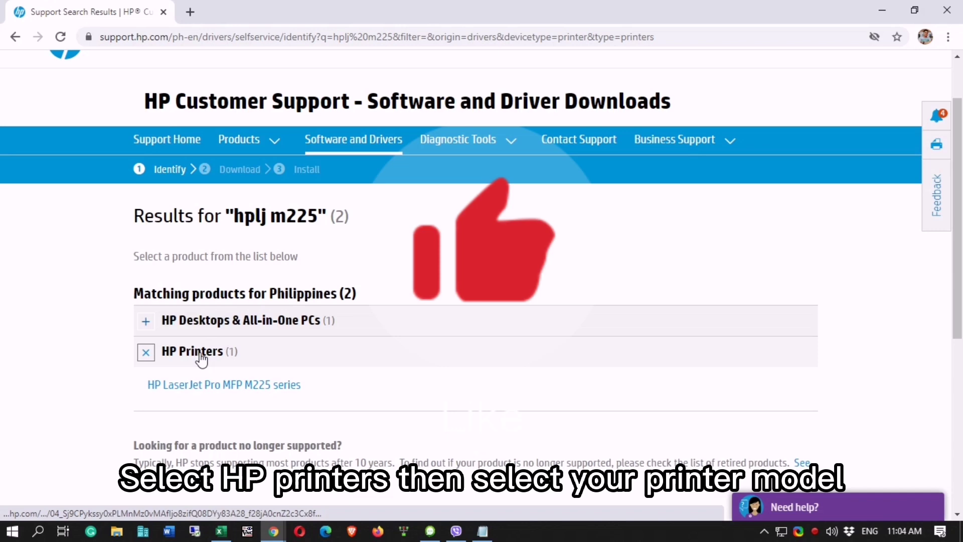
scroll(198, 356, down, 1)
click(192, 320)
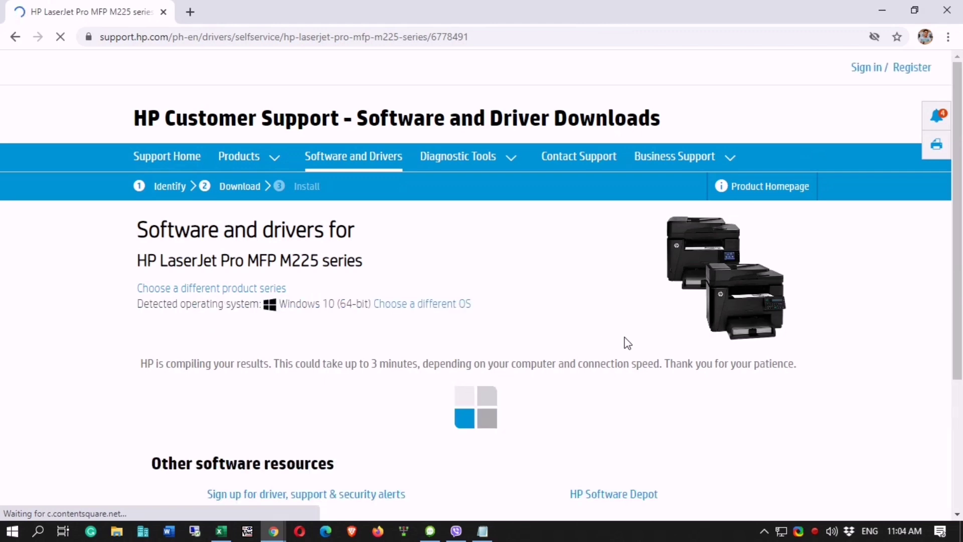
- Download the recommended full software and drivers package
scroll(627, 343, down, 2)
scroll(821, 337, down, 3)
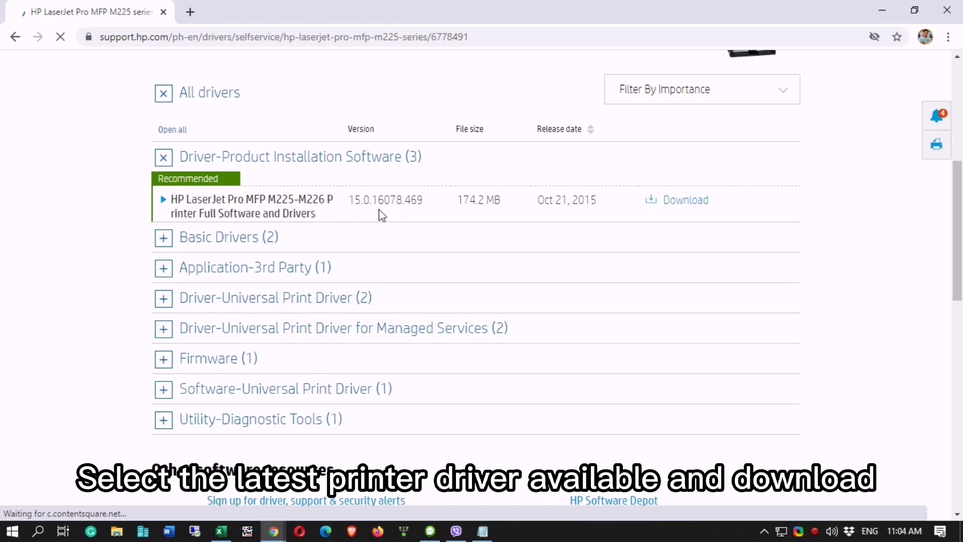
drag(535, 200, 604, 206)
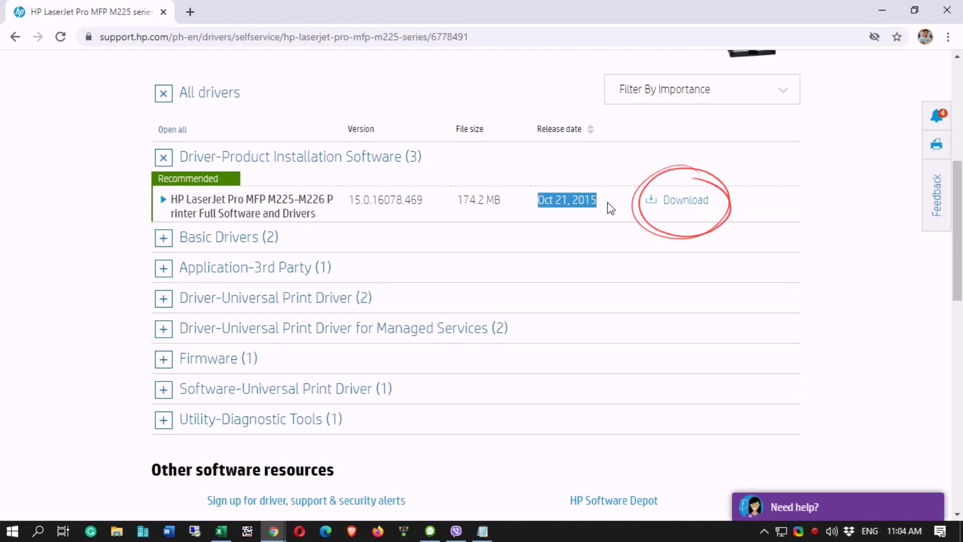
drag(607, 203, 183, 204)
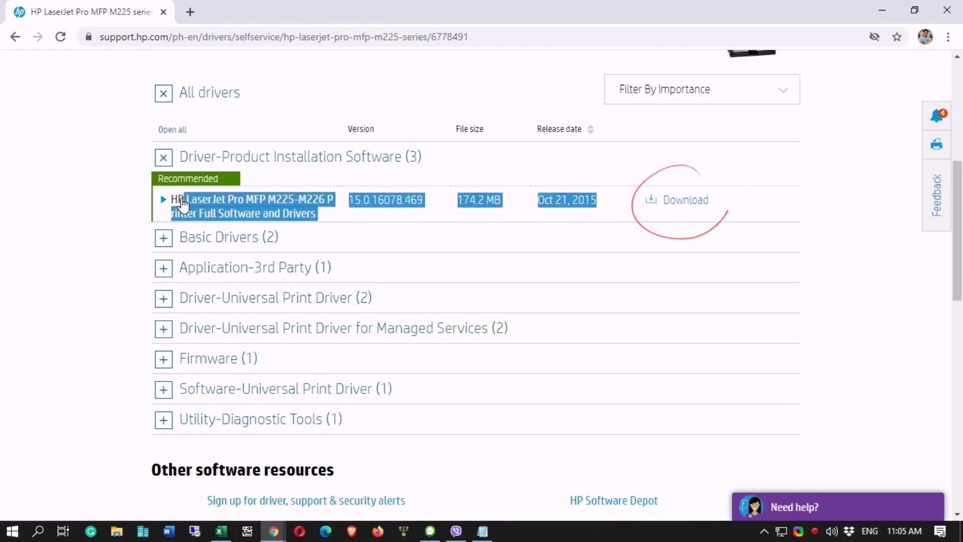
click(683, 203)
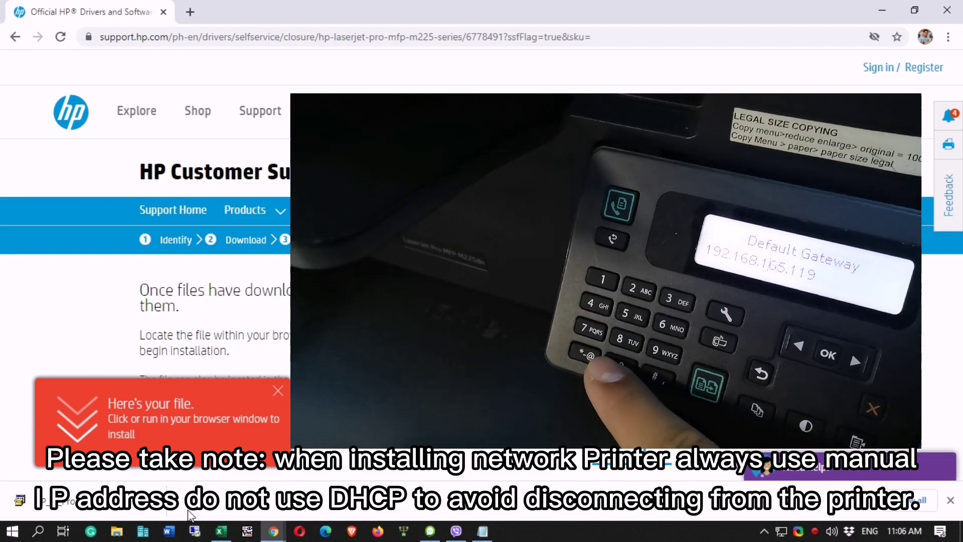
- Open a File Explorer window from the taskbar
click(117, 532)
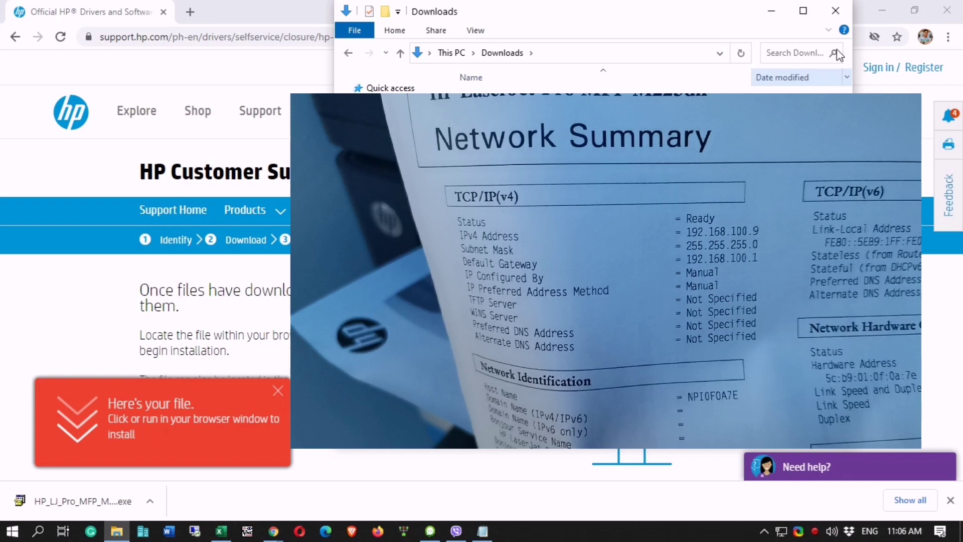
- Show the downloaded HP installer in its Downloads folder
click(836, 13)
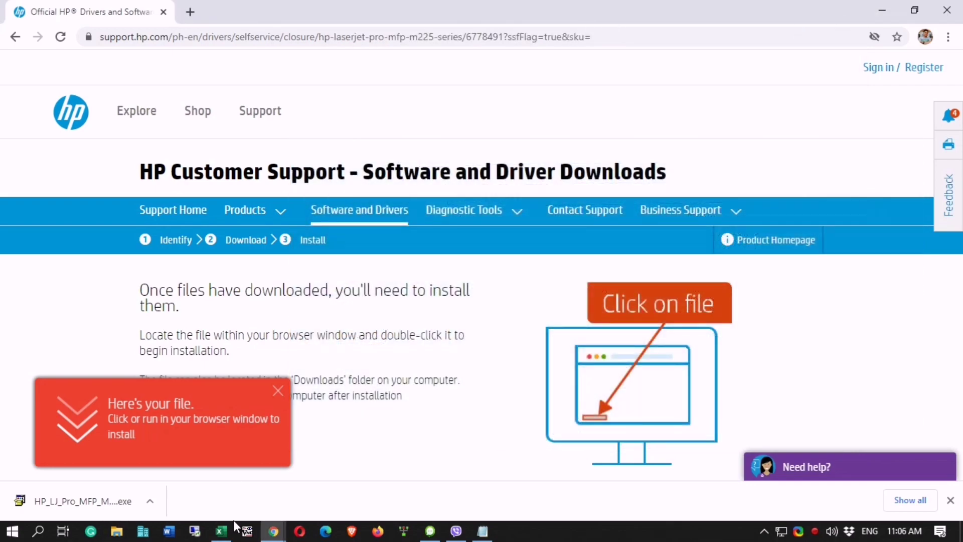
click(152, 500)
click(179, 456)
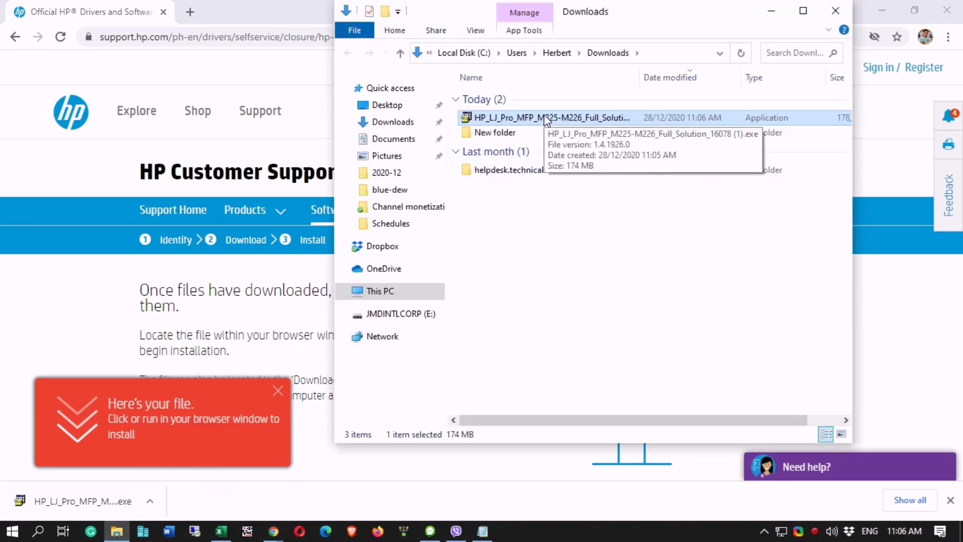
right_click(544, 115)
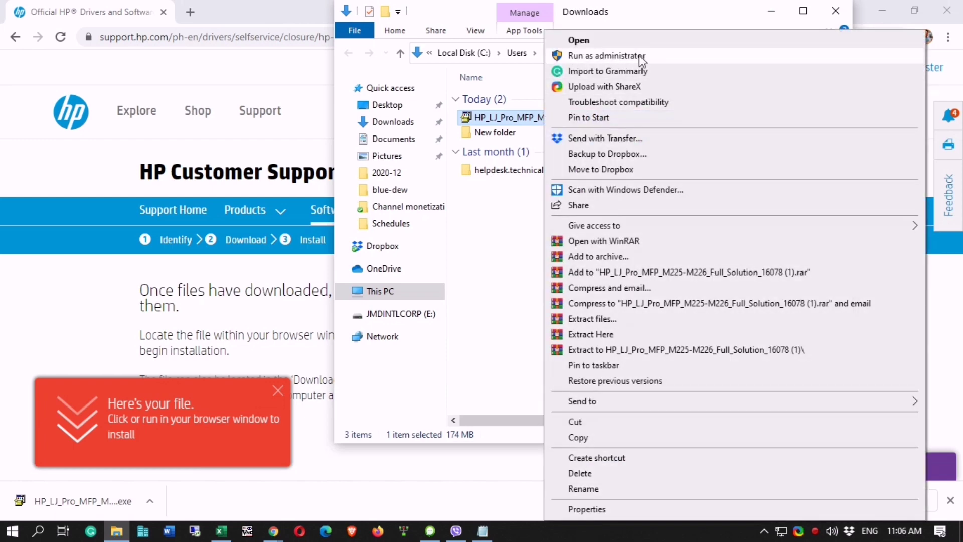
drag(657, 21, 520, 57)
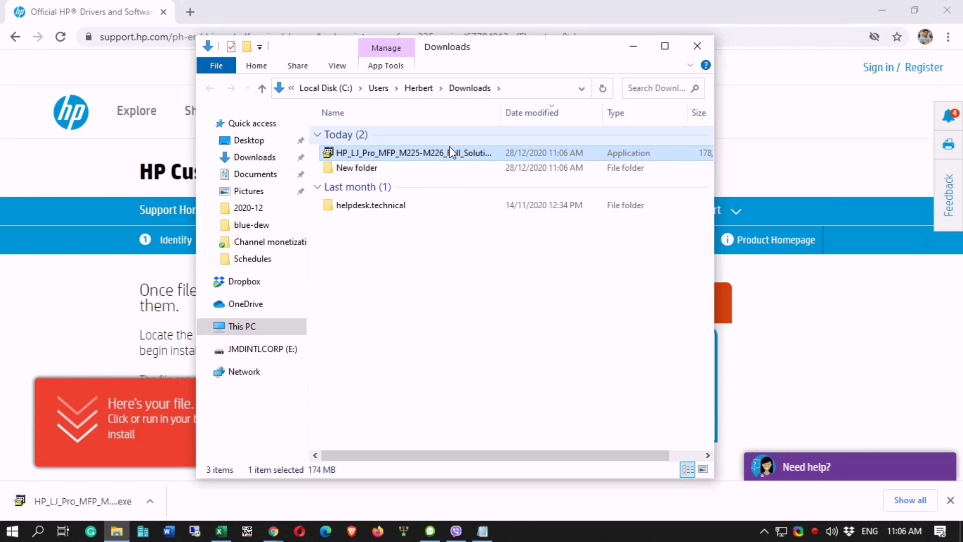
- Make a new folder named PrinterDriver and drag the HP_LJ_Pro installer into it
right_click(374, 240)
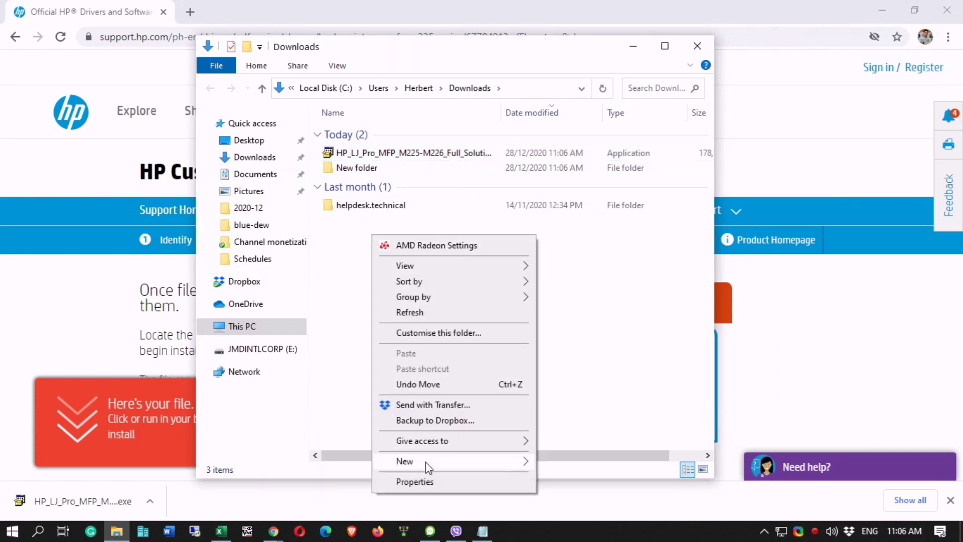
mouse_move(488, 469)
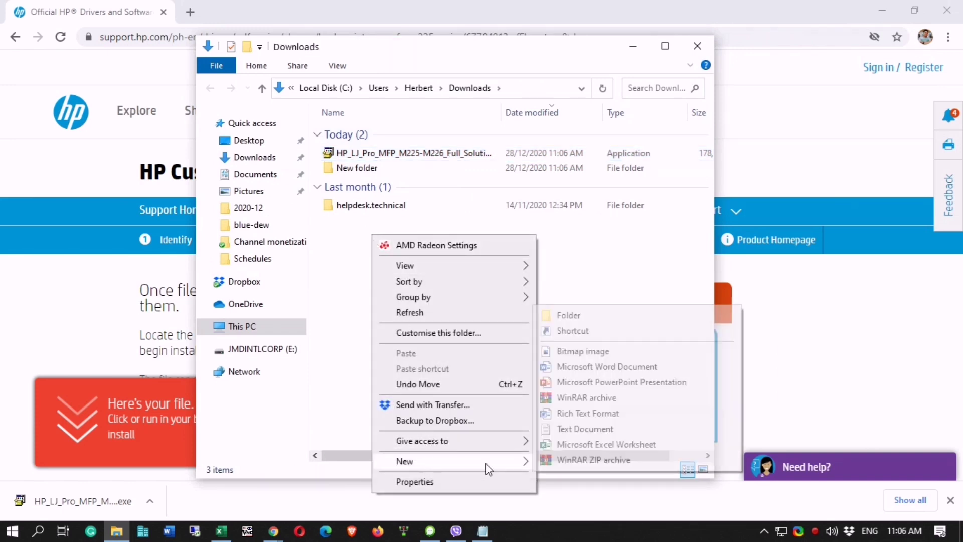
click(570, 315)
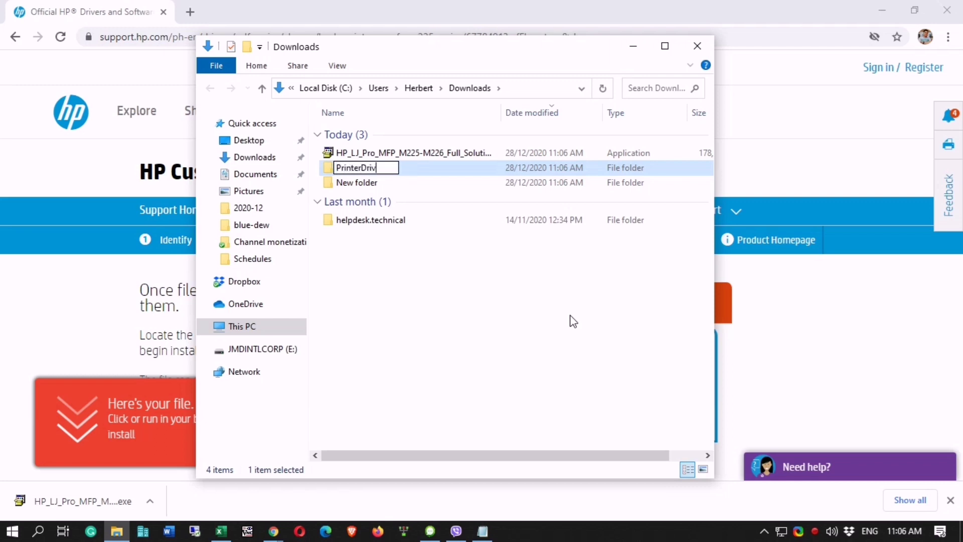
text(PrinterDriver)
key(Return)
click(454, 156)
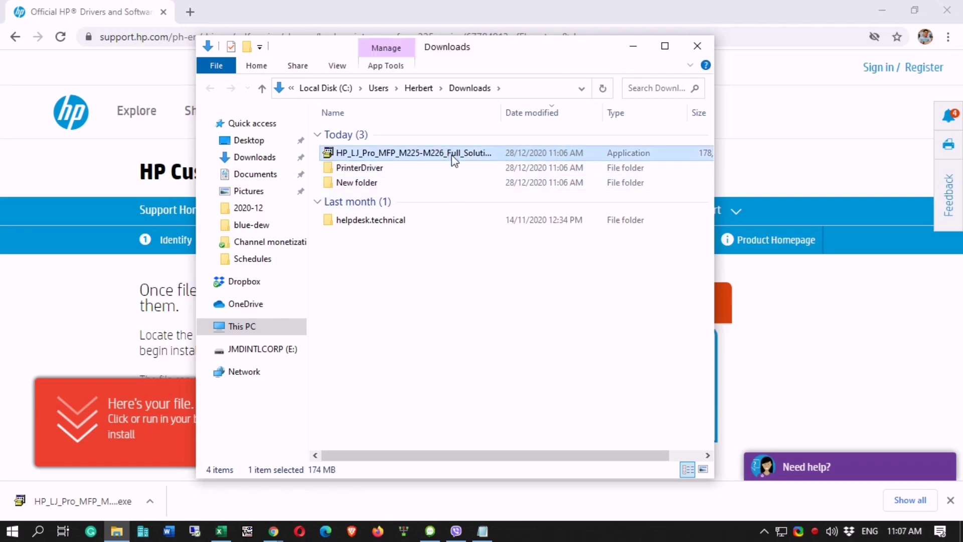
drag(363, 158, 357, 169)
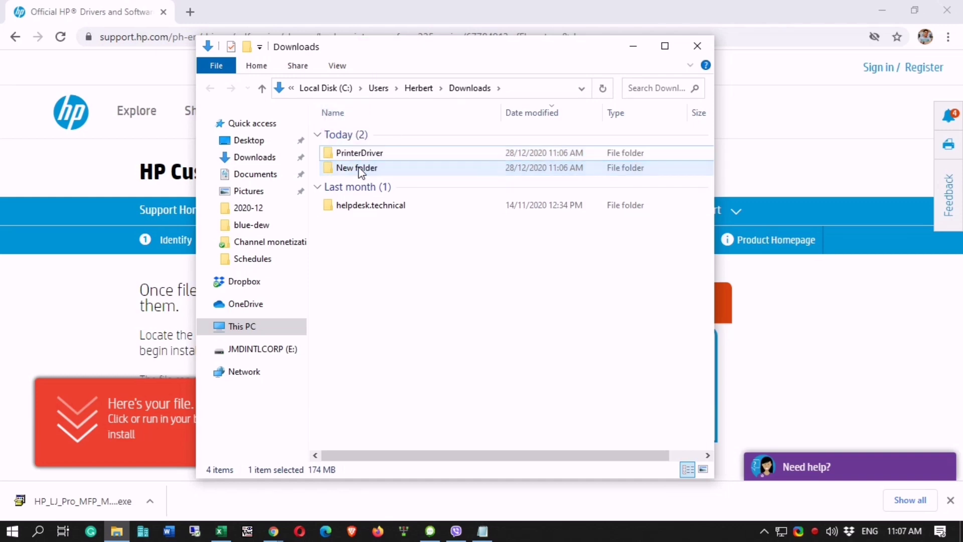
- Inside PrinterDriver, run Extract Here on the HP installer and let WinRAR finish
double_click(354, 153)
right_click(366, 134)
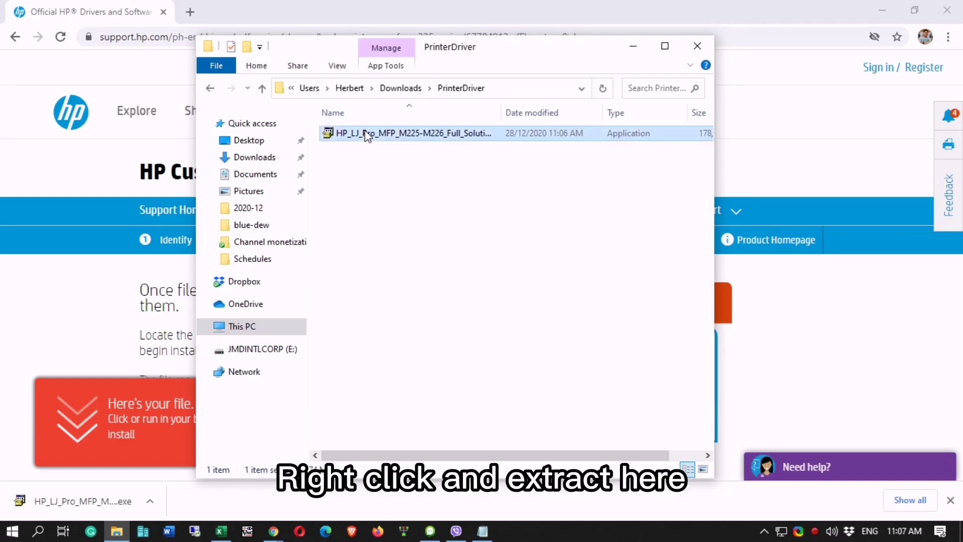
click(424, 335)
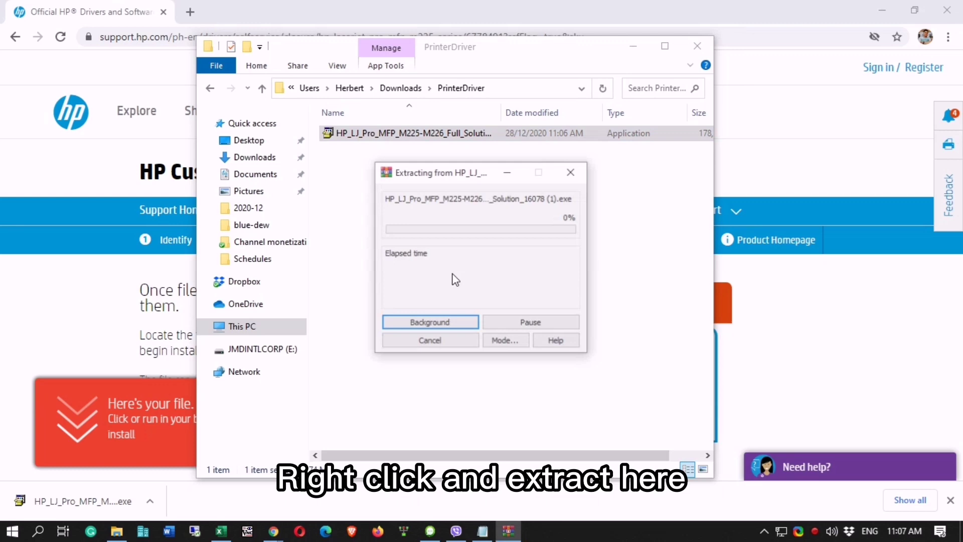
drag(454, 175, 437, 175)
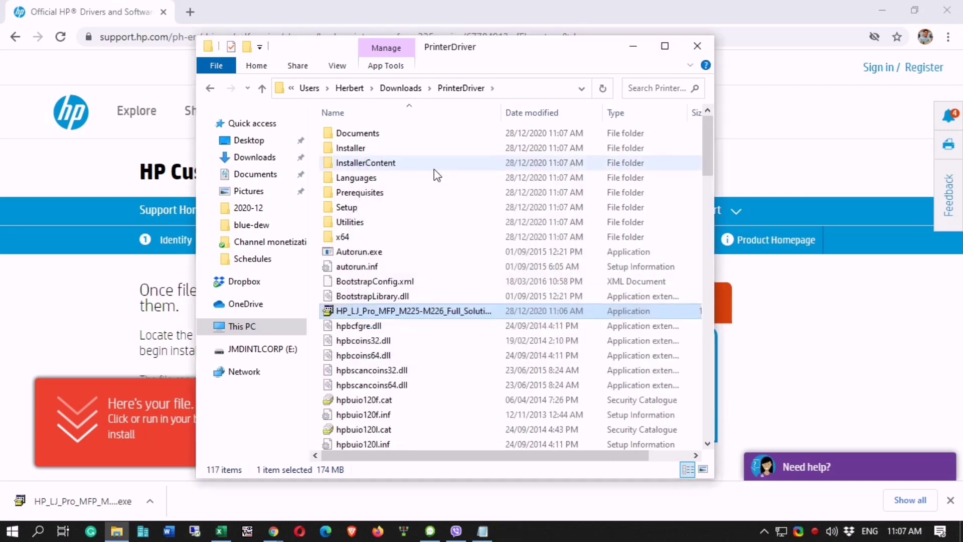
- Search 'contr' and go to Control Panel > Hardware and Sound > Devices and Printers
click(37, 531)
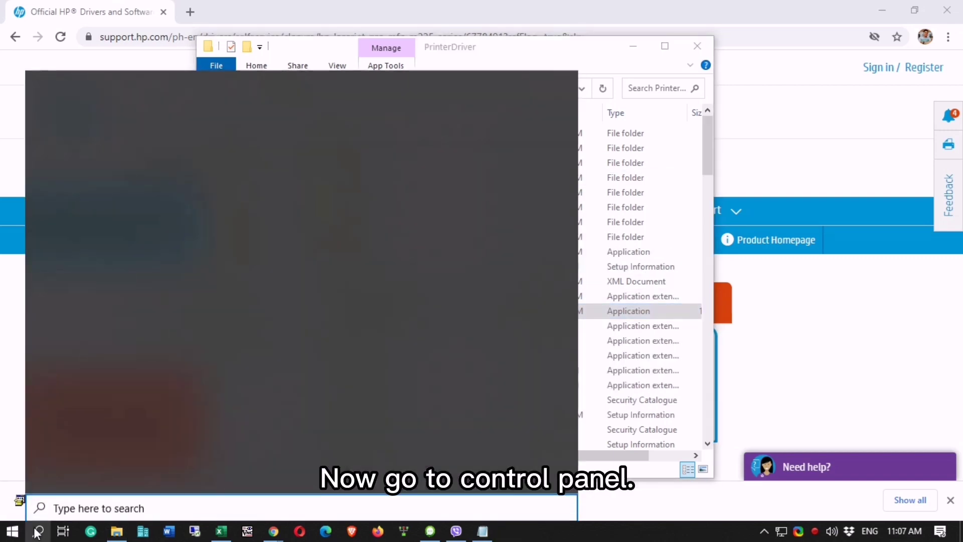
text(contr)
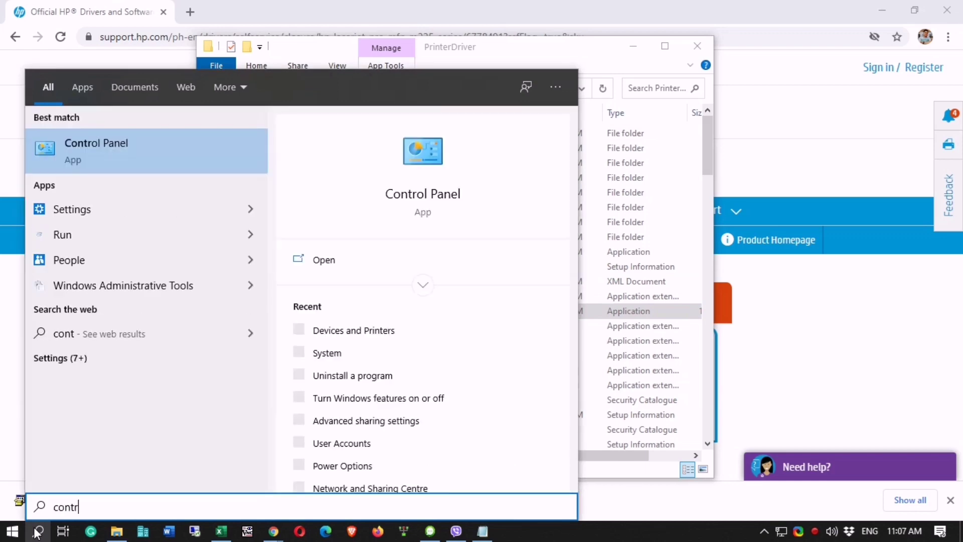
click(147, 154)
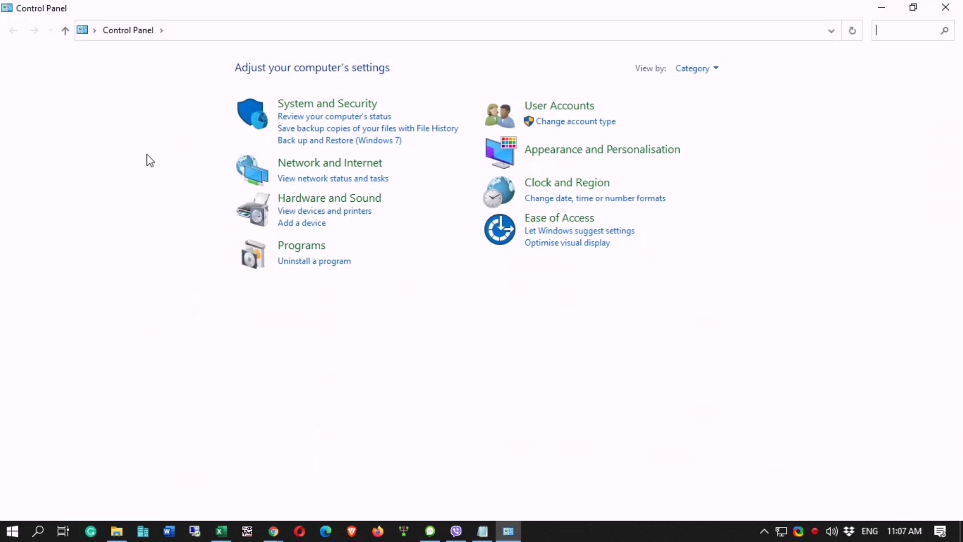
click(317, 201)
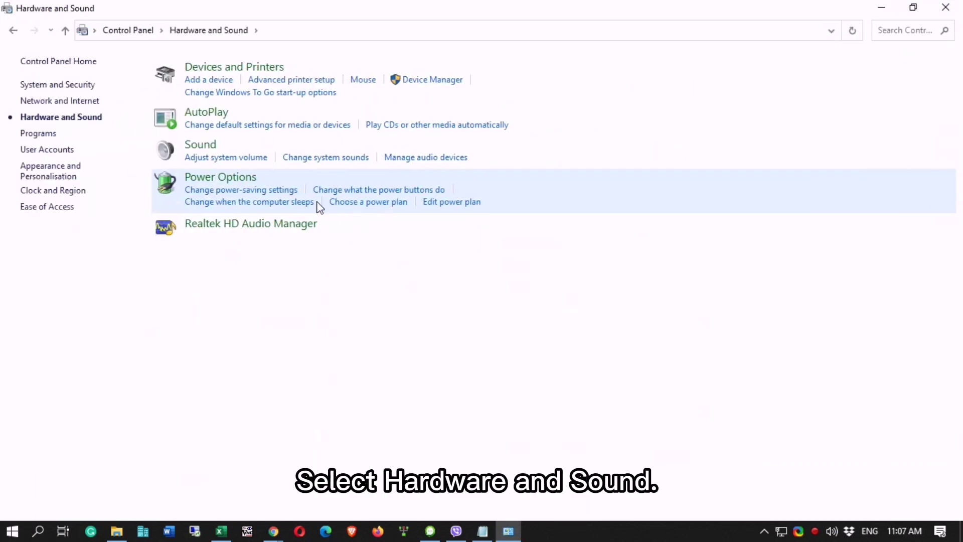
click(230, 69)
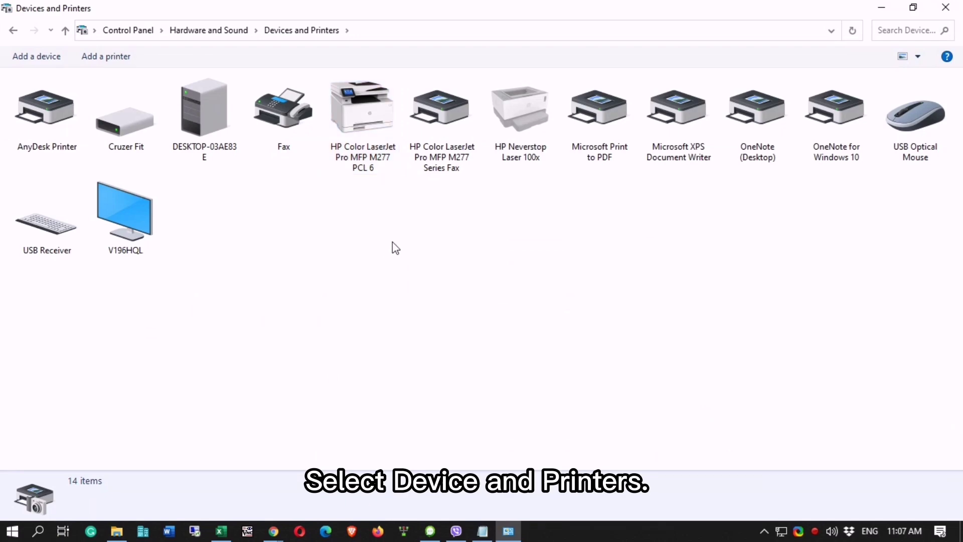
right_click(353, 236)
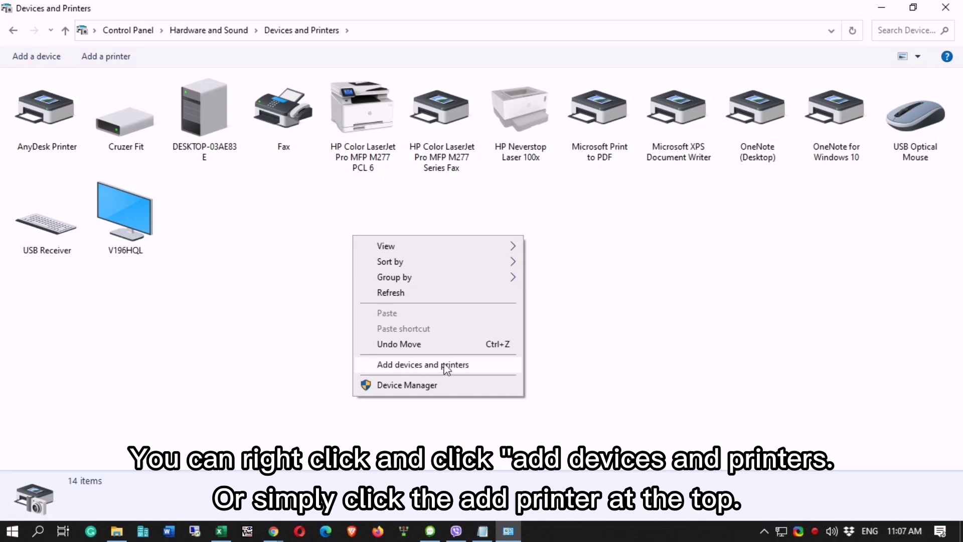
click(309, 241)
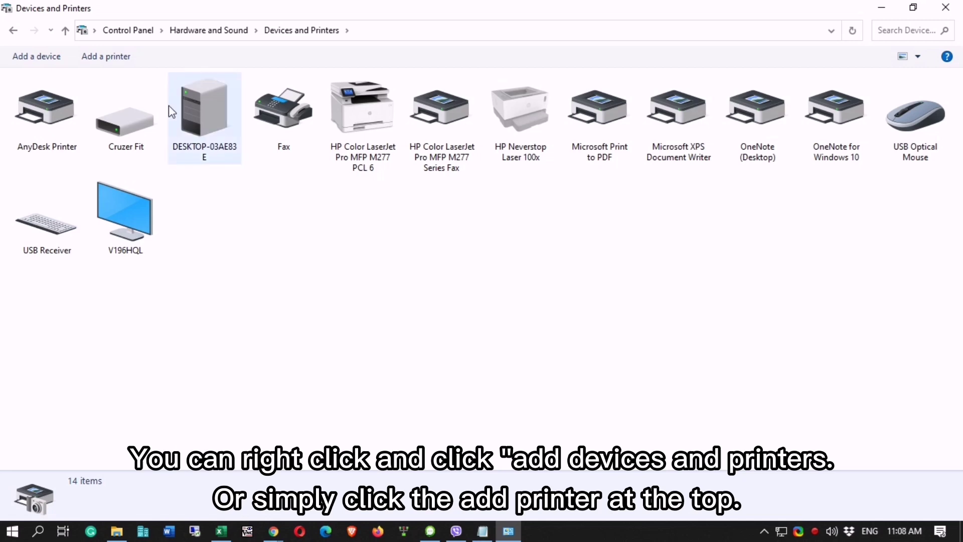
- Start Add a printer, choose 'The printer that I want isn't listed', then the TCP/IP address option
click(106, 58)
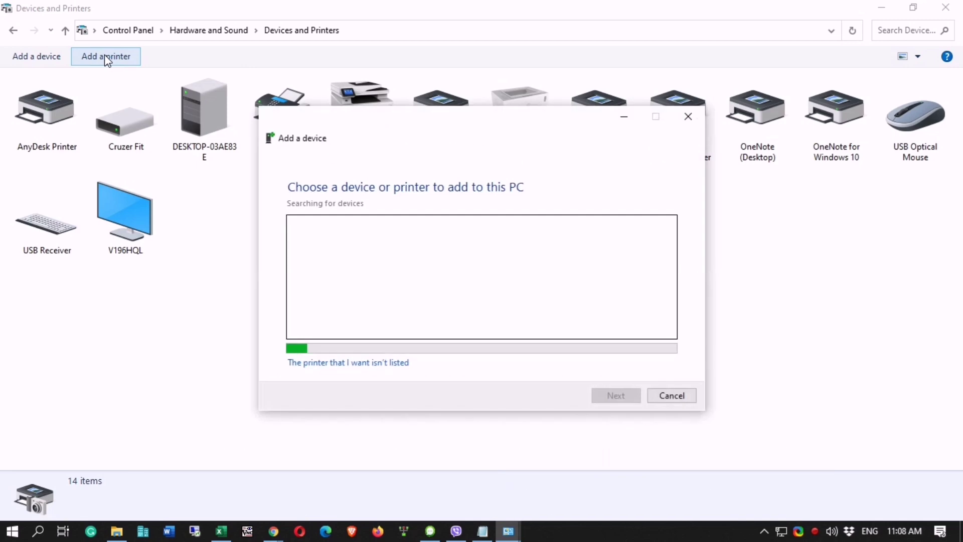
drag(375, 115, 371, 115)
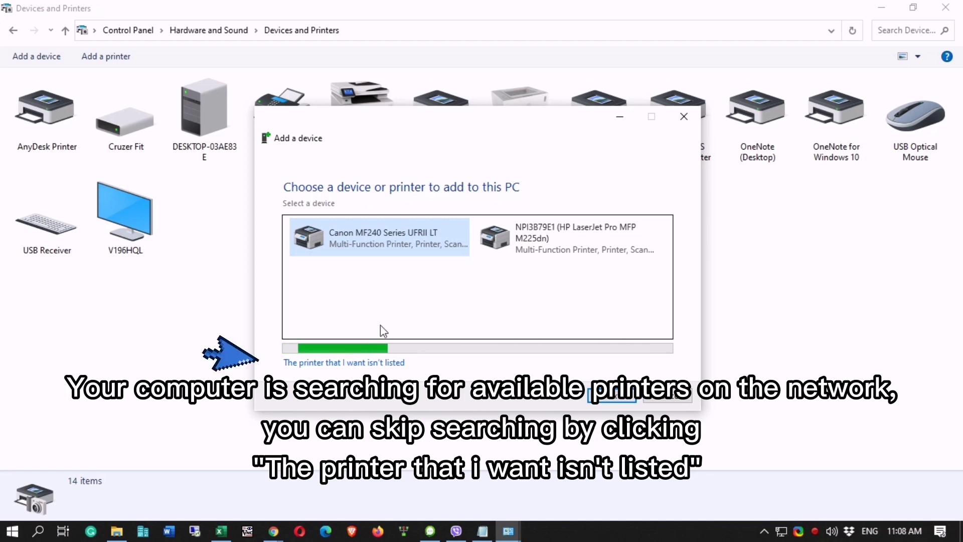
click(351, 363)
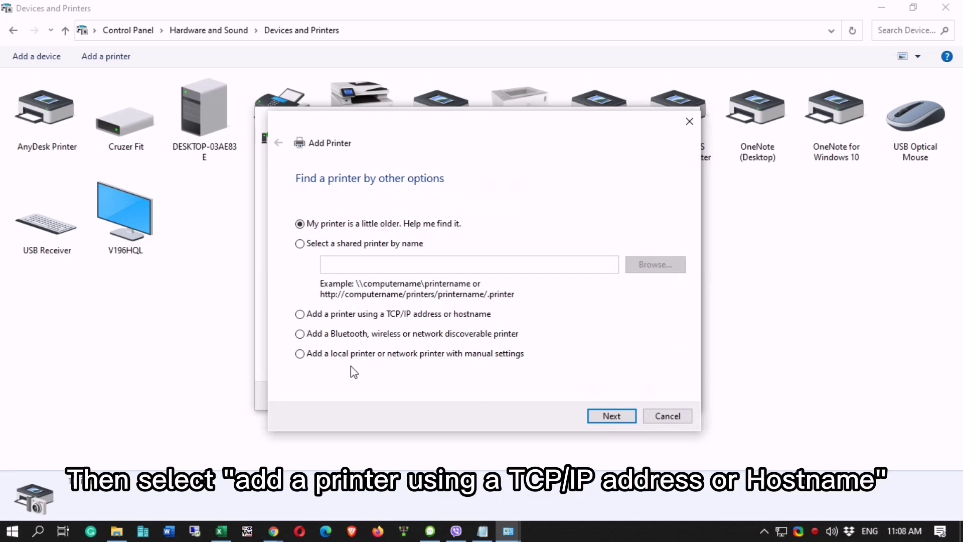
click(384, 324)
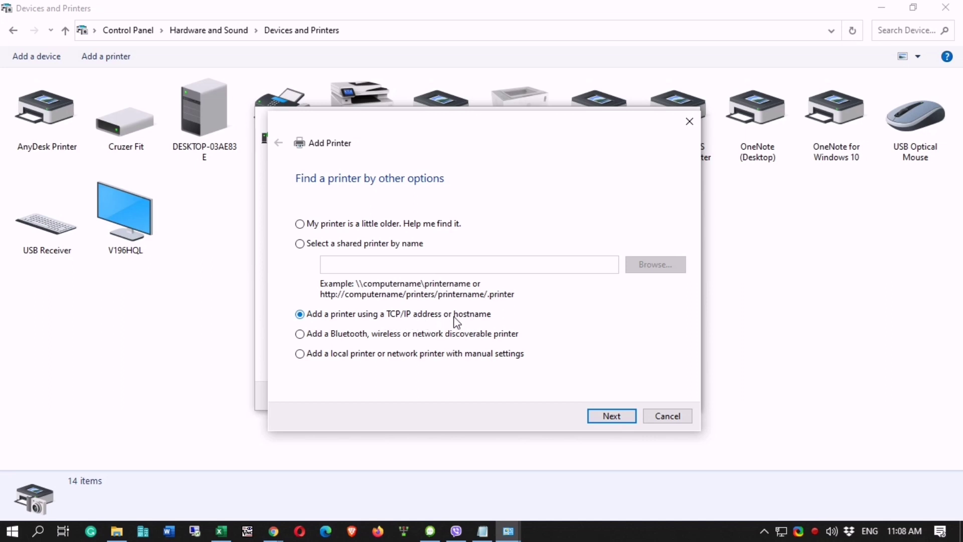
- Set device type TCP/IP Device, enter 192.168.100.9, and uncheck automatic driver query
click(622, 418)
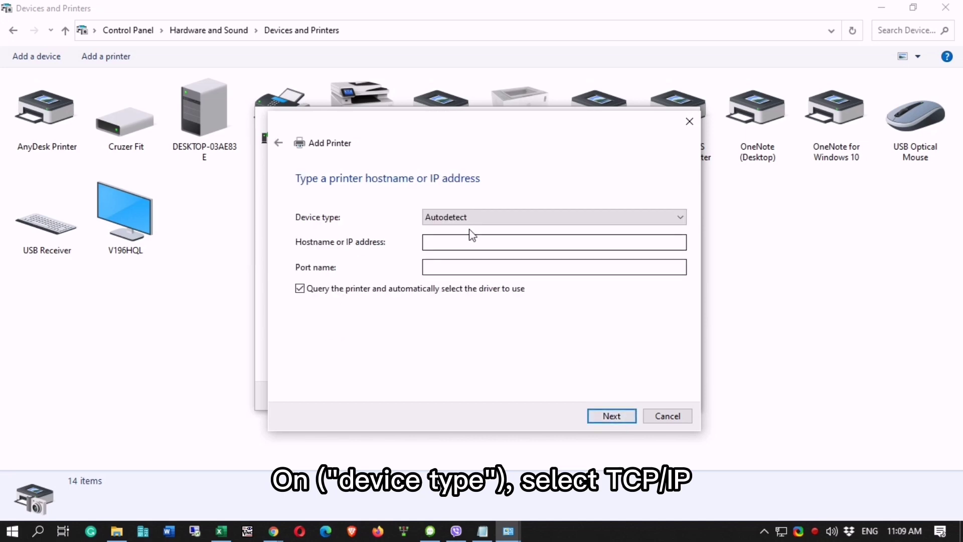
click(462, 217)
click(461, 240)
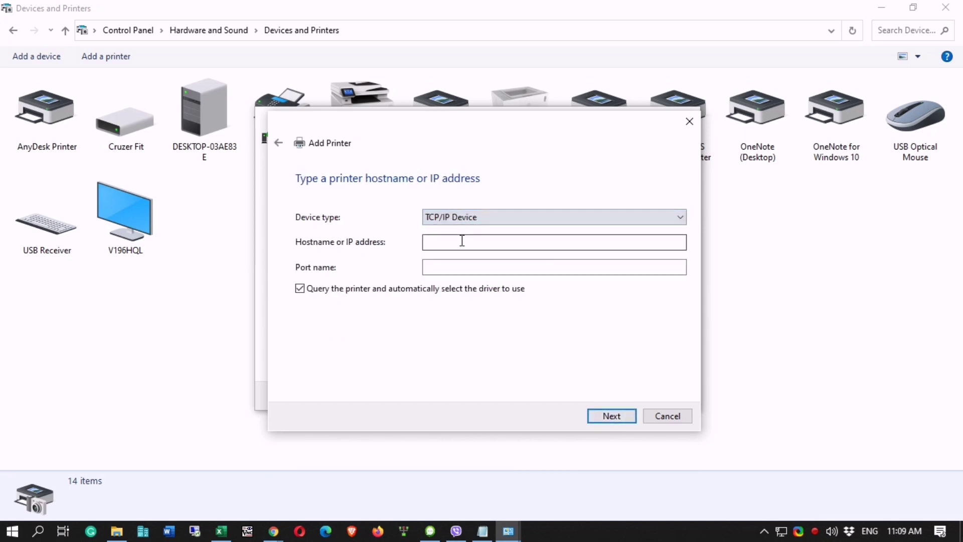
click(453, 243)
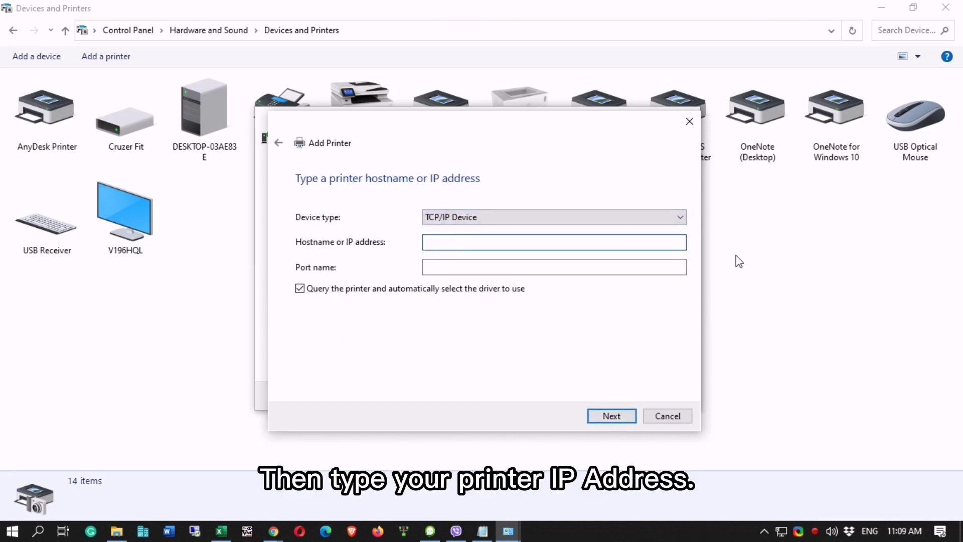
text(192.16)
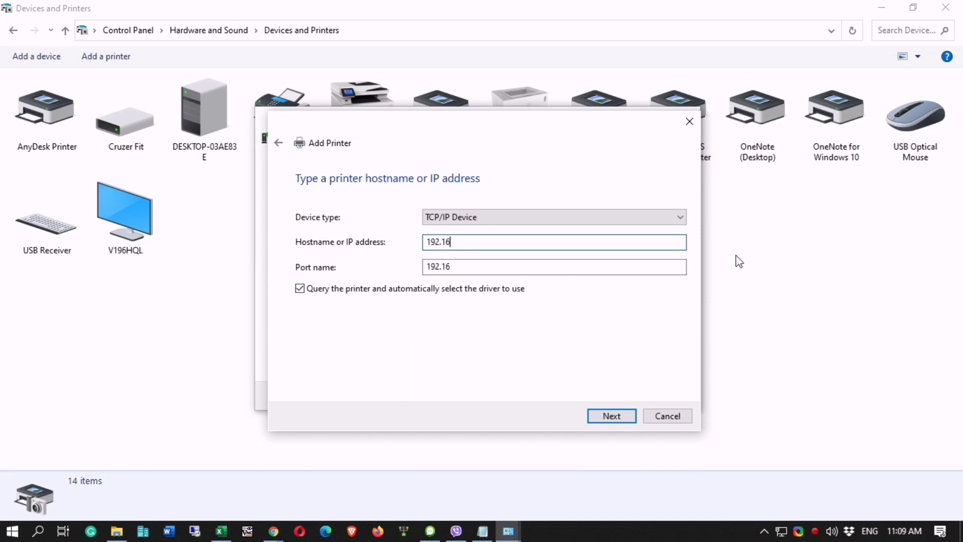
text(8.100.9)
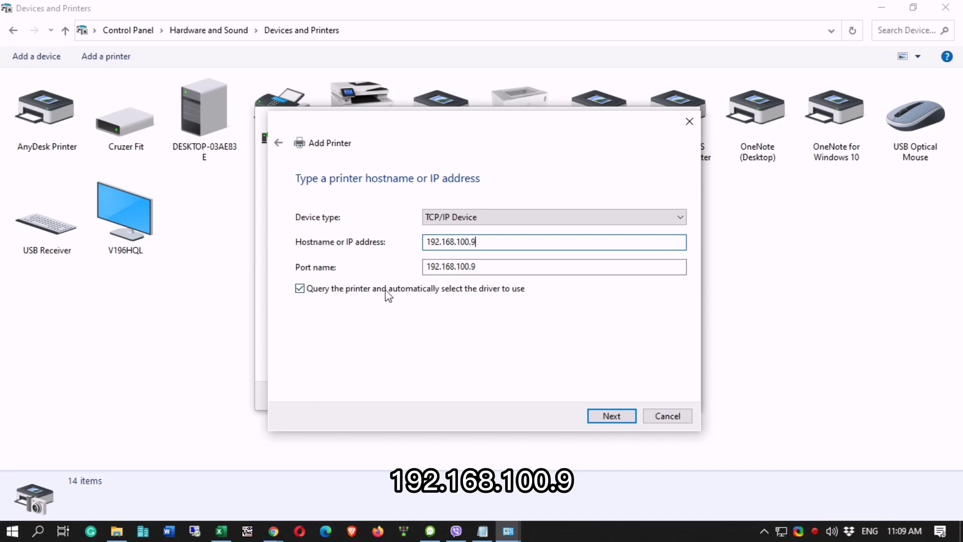
click(484, 296)
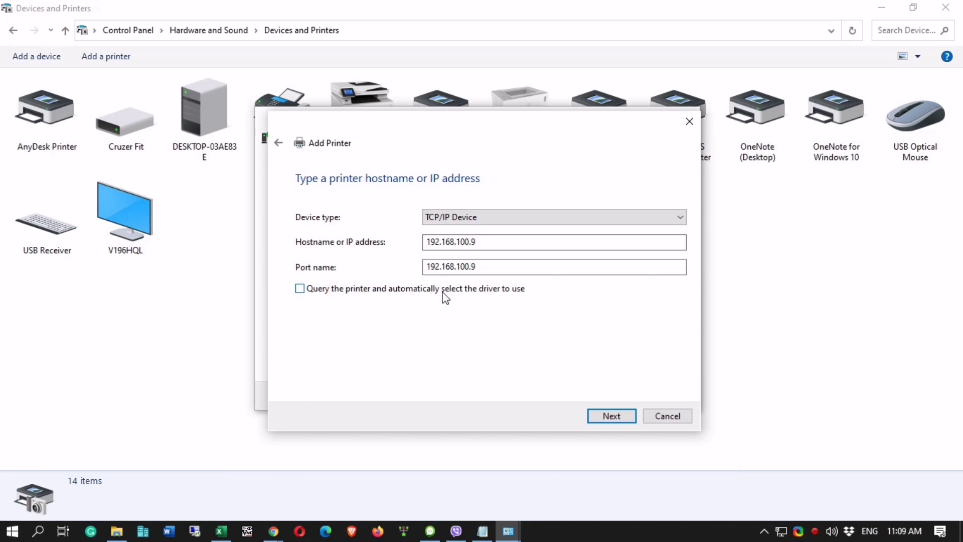
- Choose Have Disk and browse for a driver file
click(613, 418)
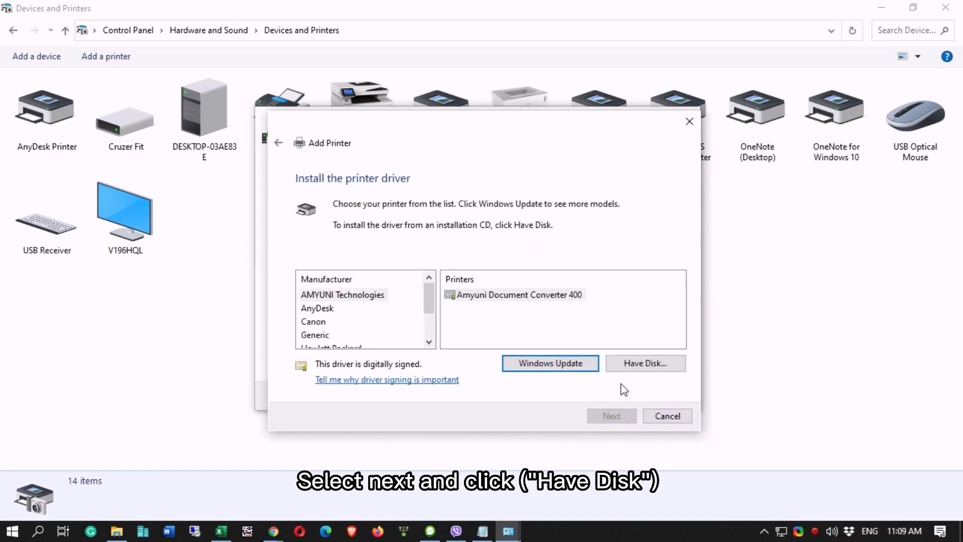
click(643, 366)
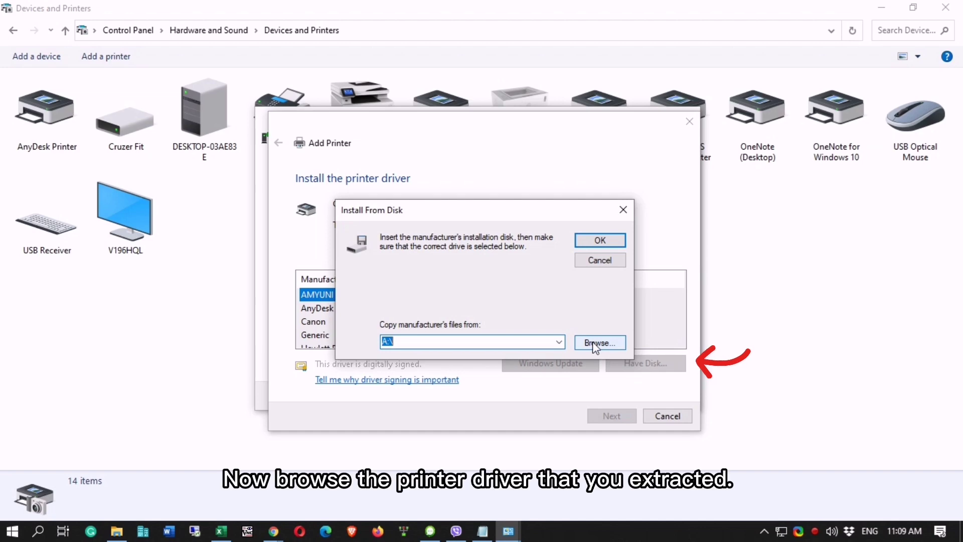
click(584, 344)
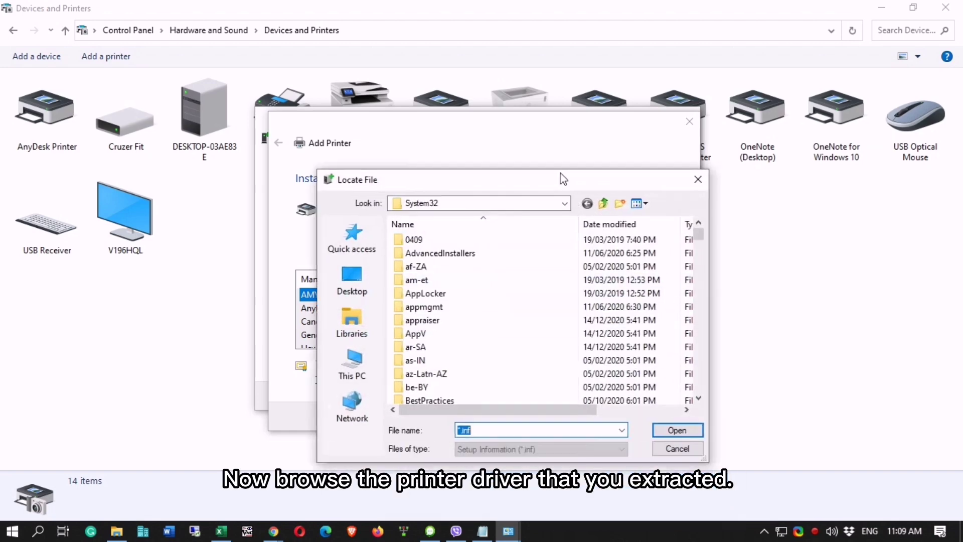
click(120, 539)
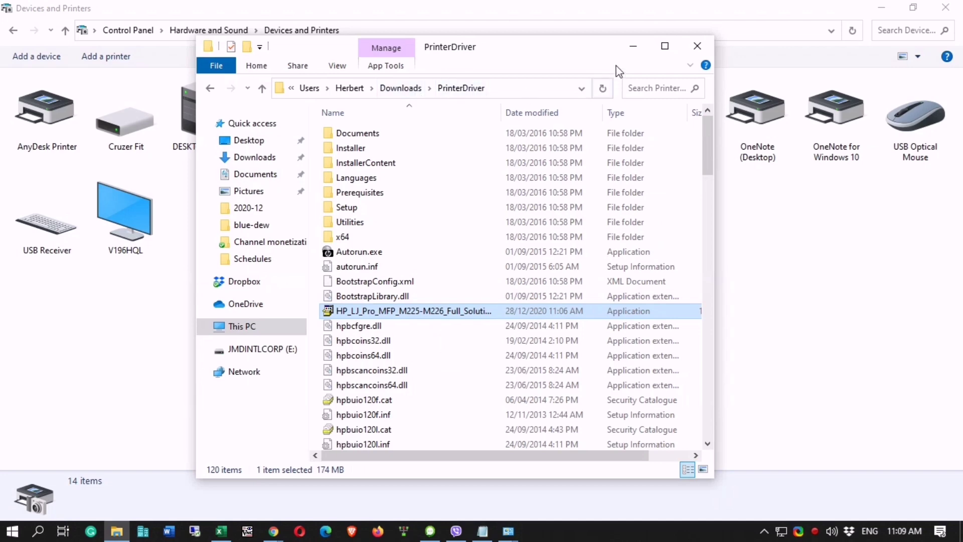
click(634, 46)
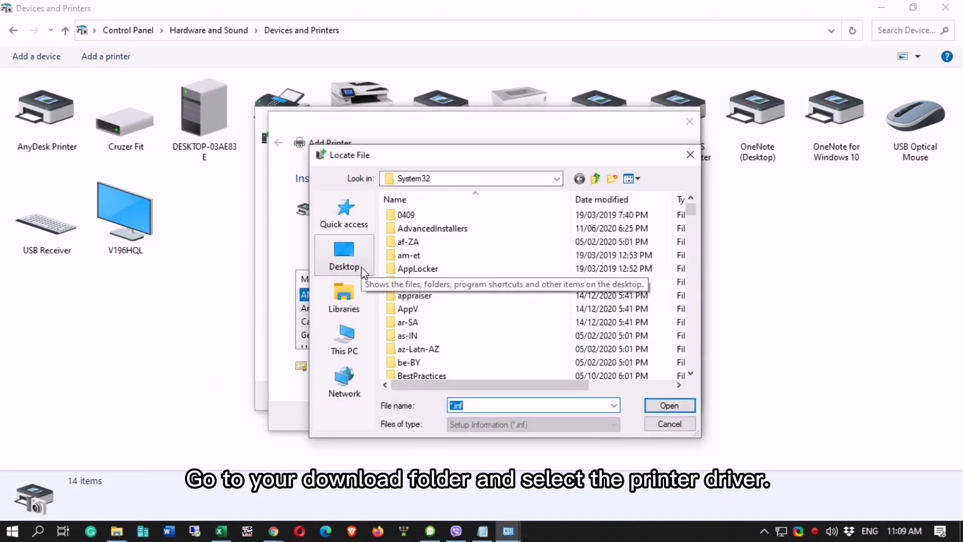
- Use autorun.inf from This PC > Downloads > PrinterDriver as the driver source
click(344, 298)
click(334, 334)
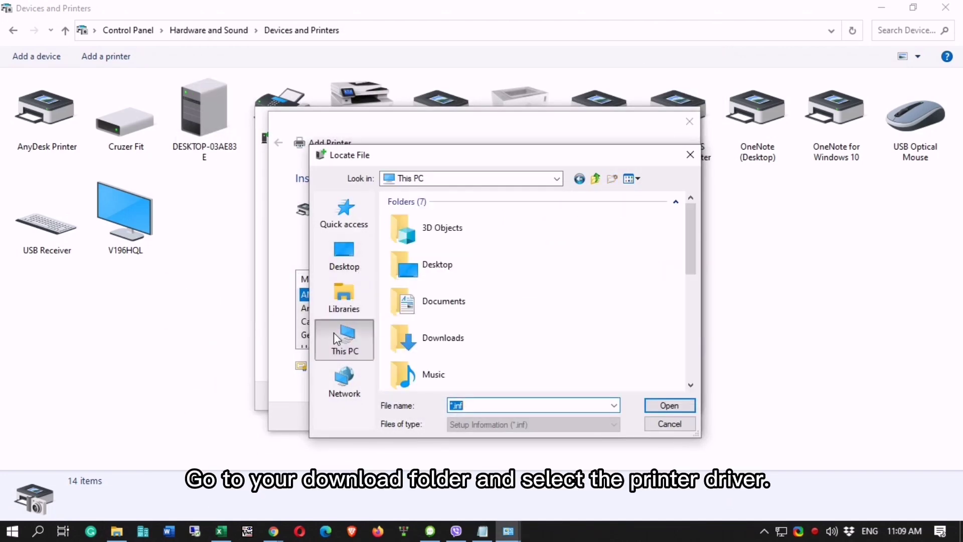
double_click(443, 339)
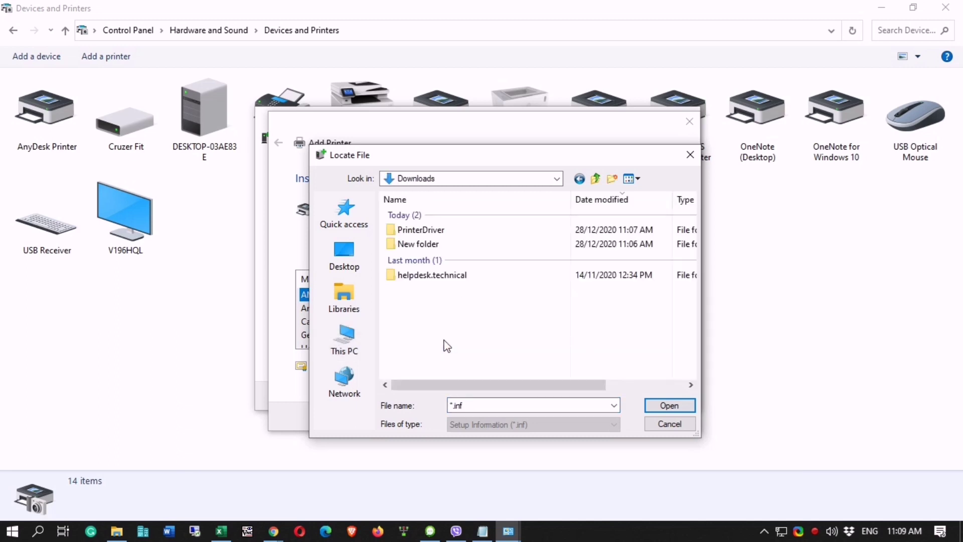
double_click(420, 231)
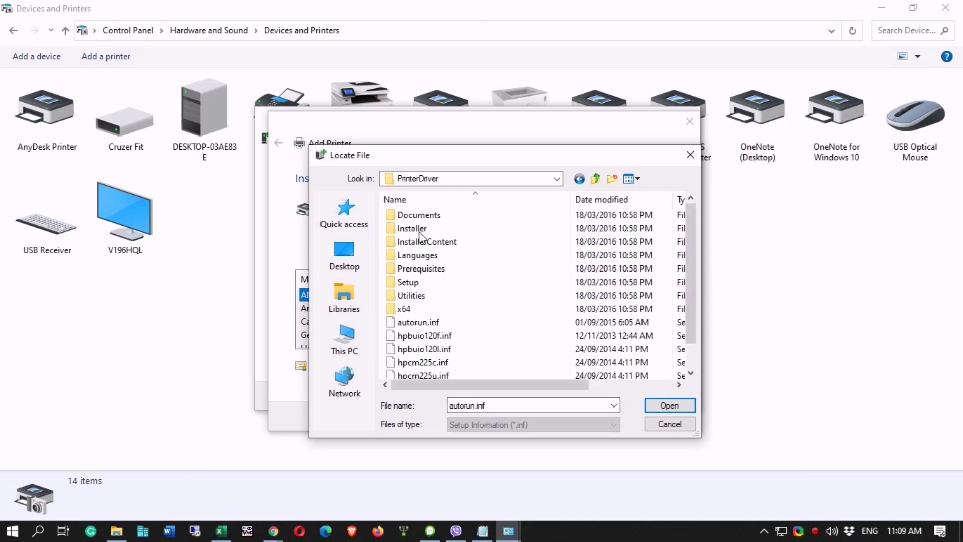
click(418, 323)
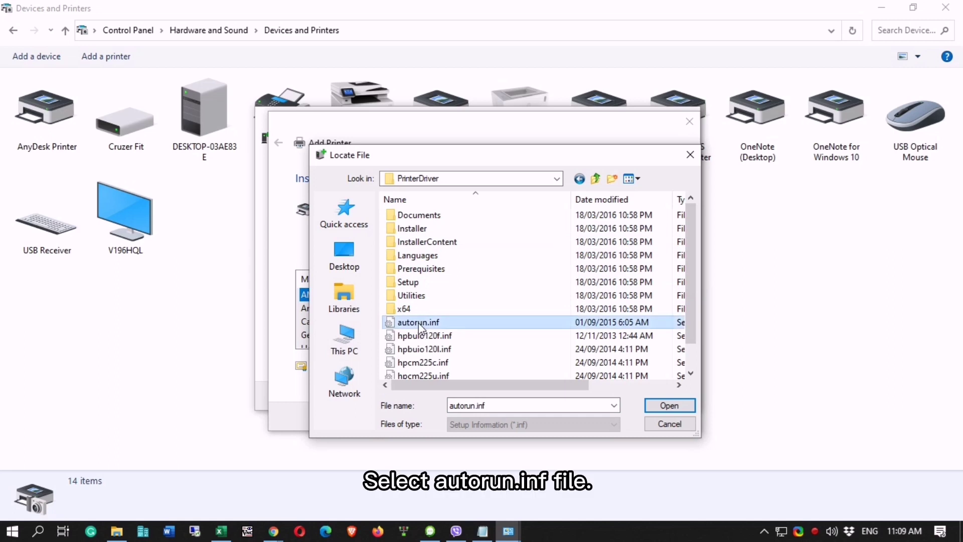
click(667, 404)
- Use the HP LaserJet Pro MFP M225-M226 PCL 6 driver from the PrinterDriver folder, replacing the current driver
click(591, 241)
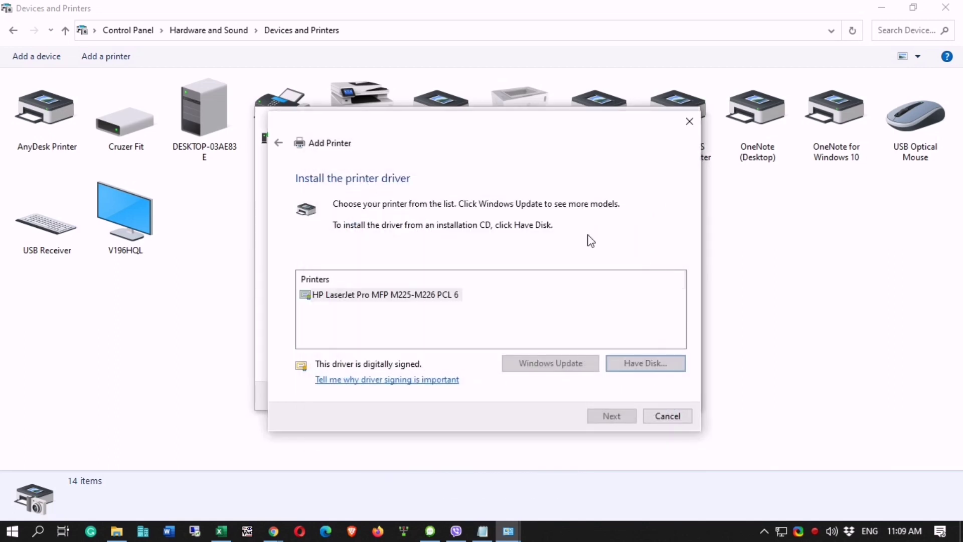
click(424, 297)
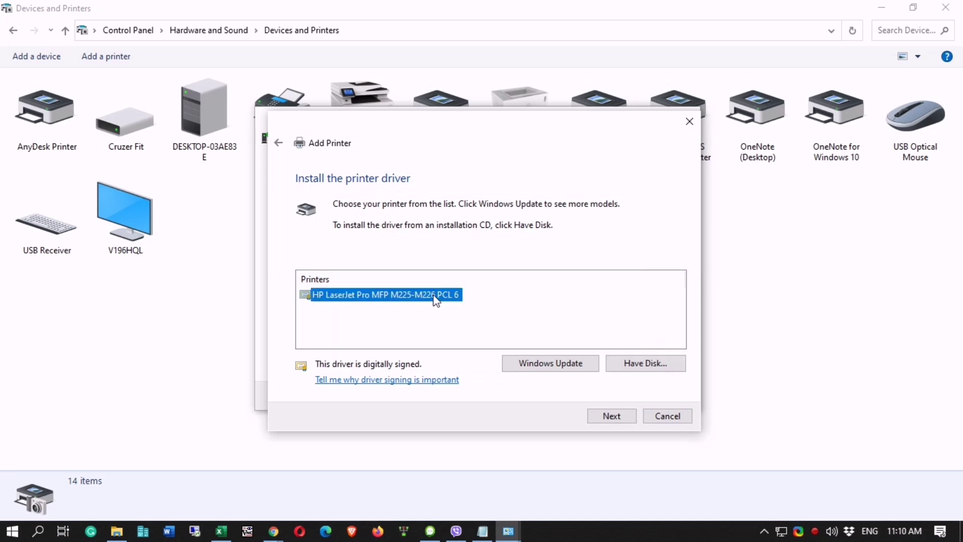
click(614, 417)
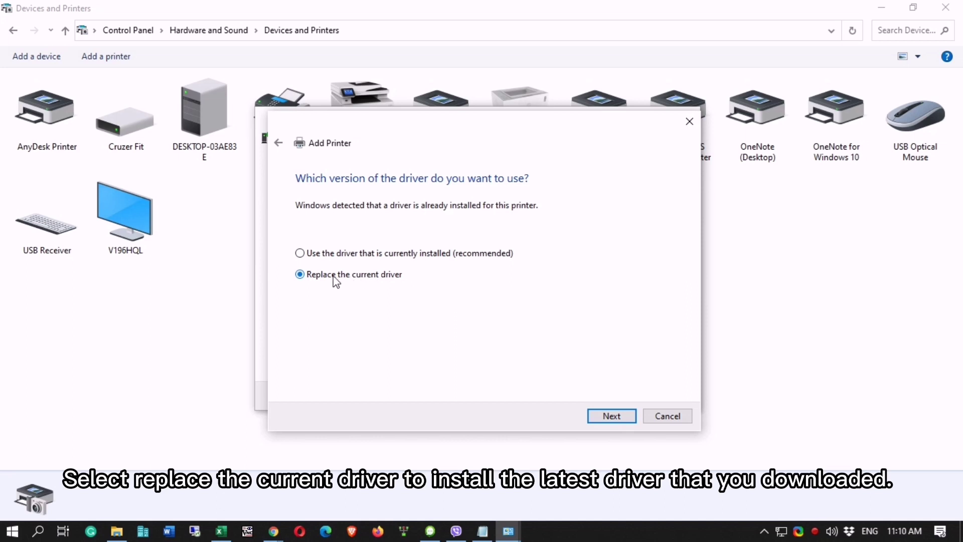
click(613, 416)
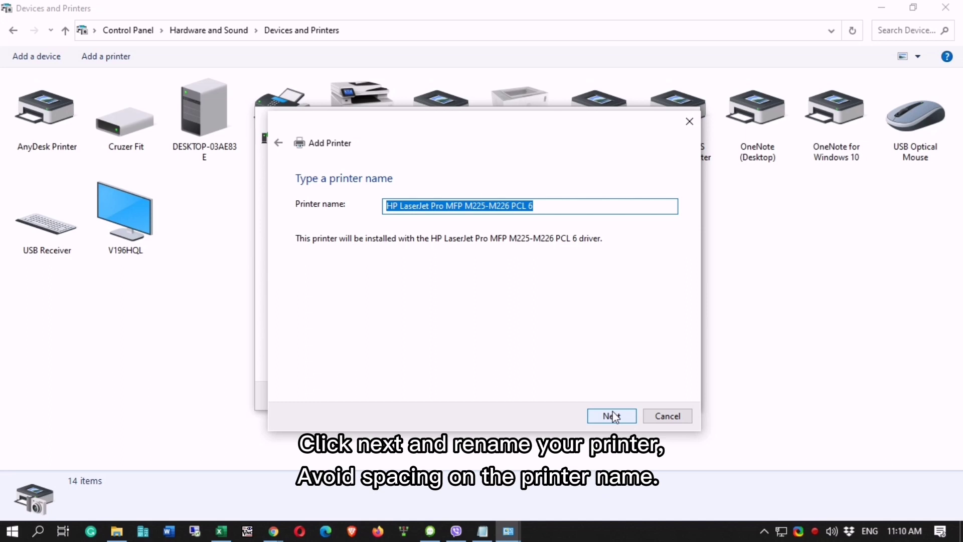
- Remove the spaces so the printer is named HPLaserJetProMFPM225-M226PCL6, then install it
click(550, 203)
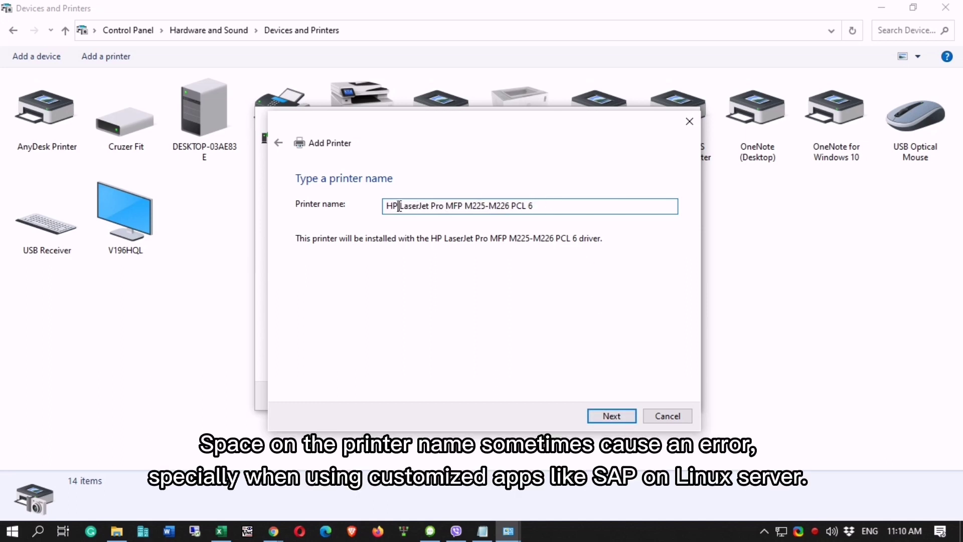
key(Home)
key(Right)
key(Right)
key(Right)
key(BackSpace)
click(444, 206)
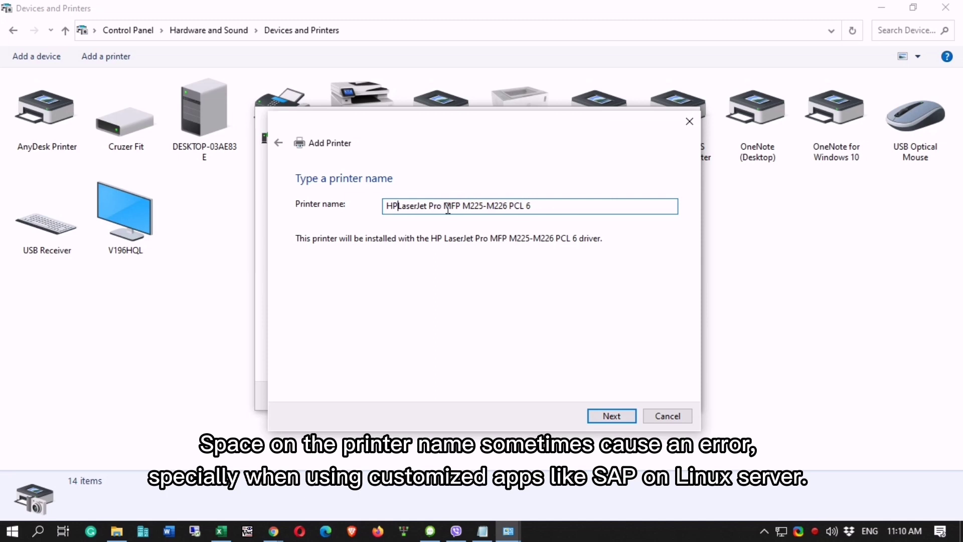
key(BackSpace)
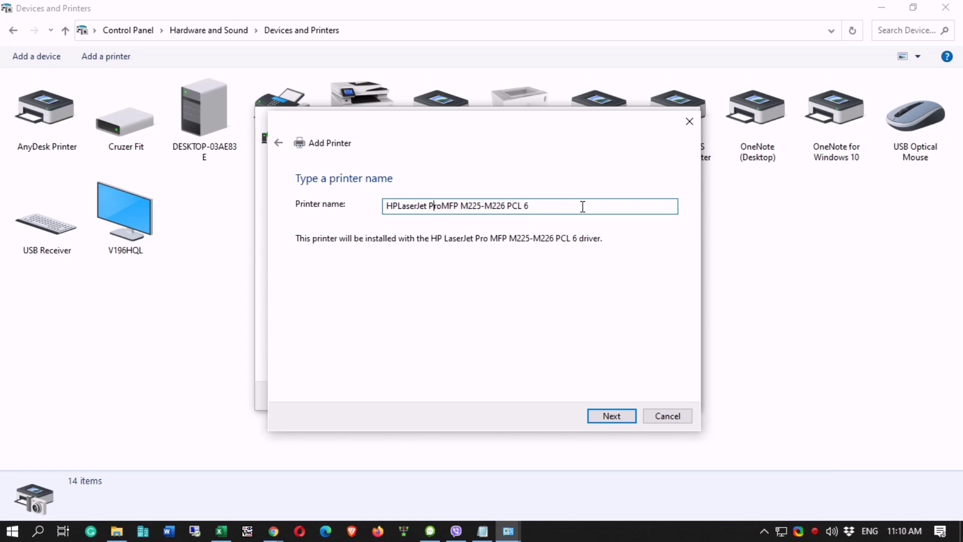
key(BackSpace)
key(BackSpace)
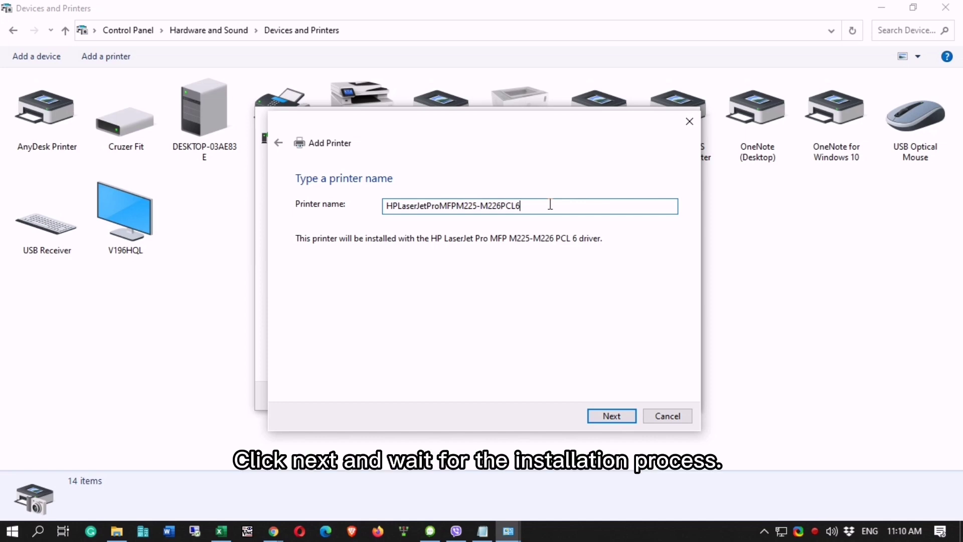
click(612, 417)
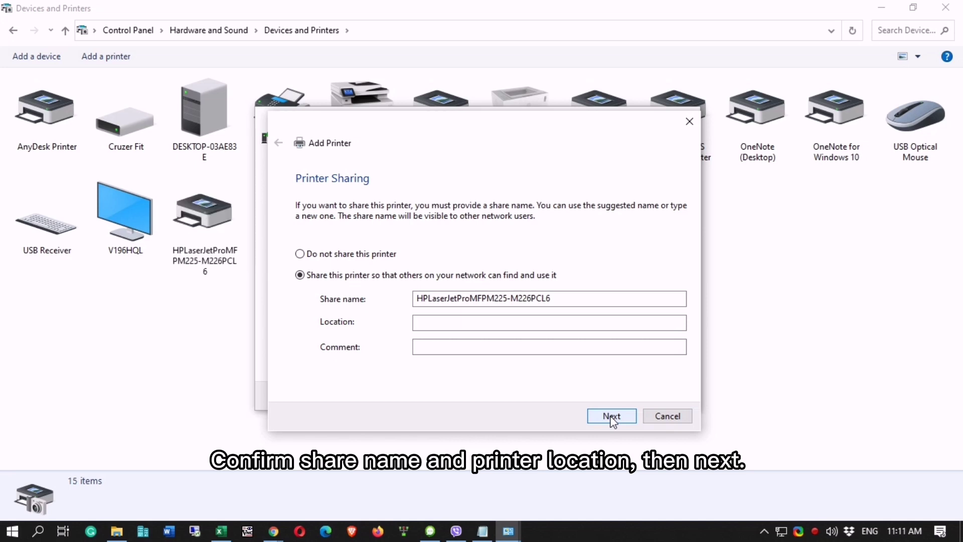
- Enter 1f as the shared printer's location
click(547, 329)
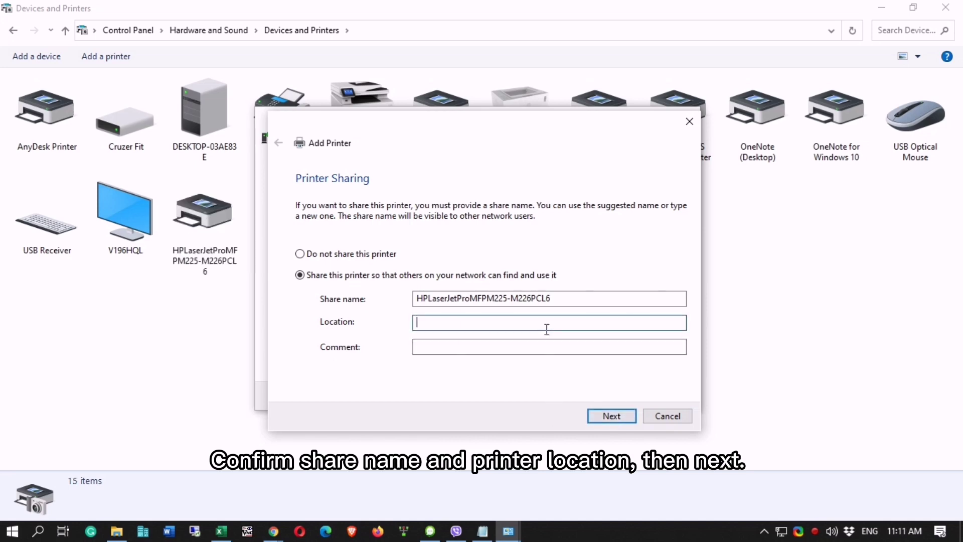
text(1f)
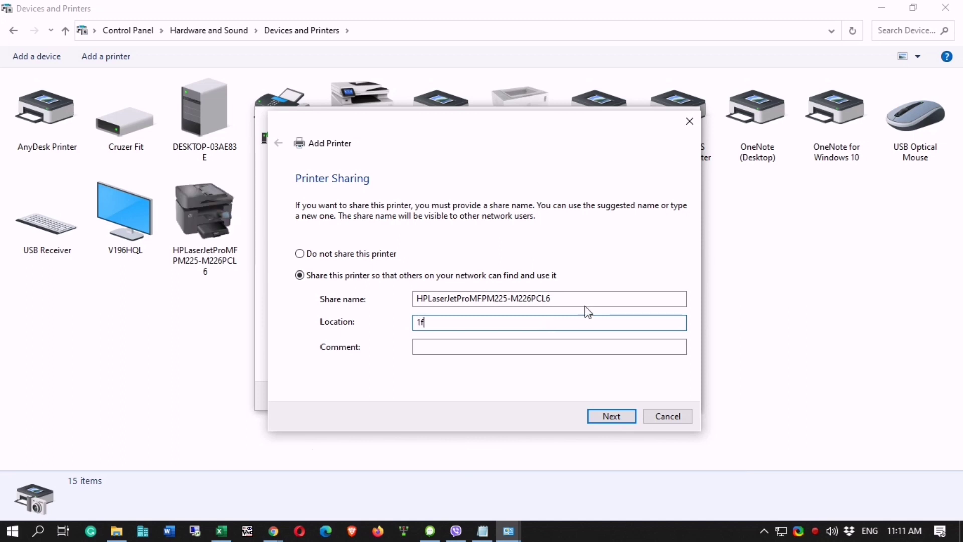
click(612, 416)
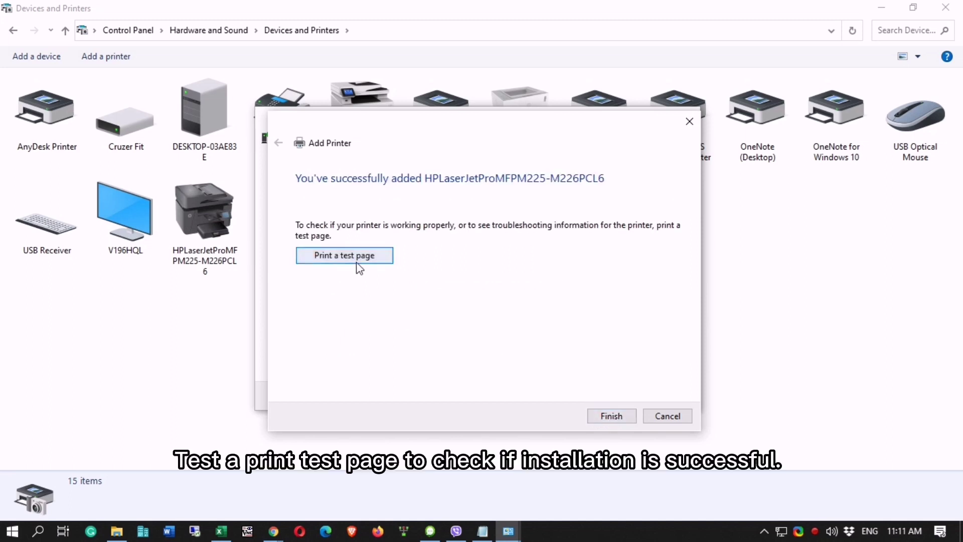